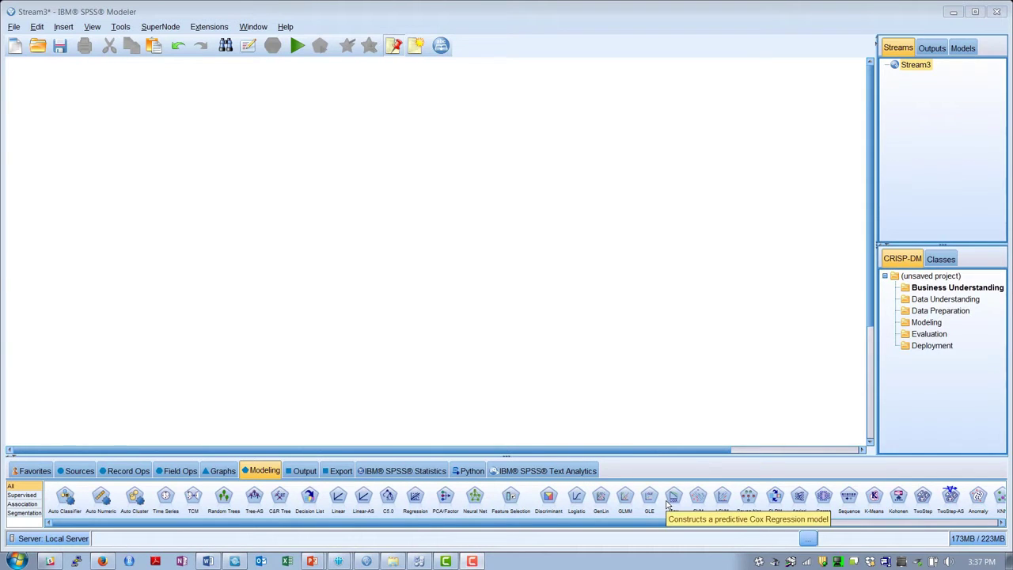
double_click(64, 501)
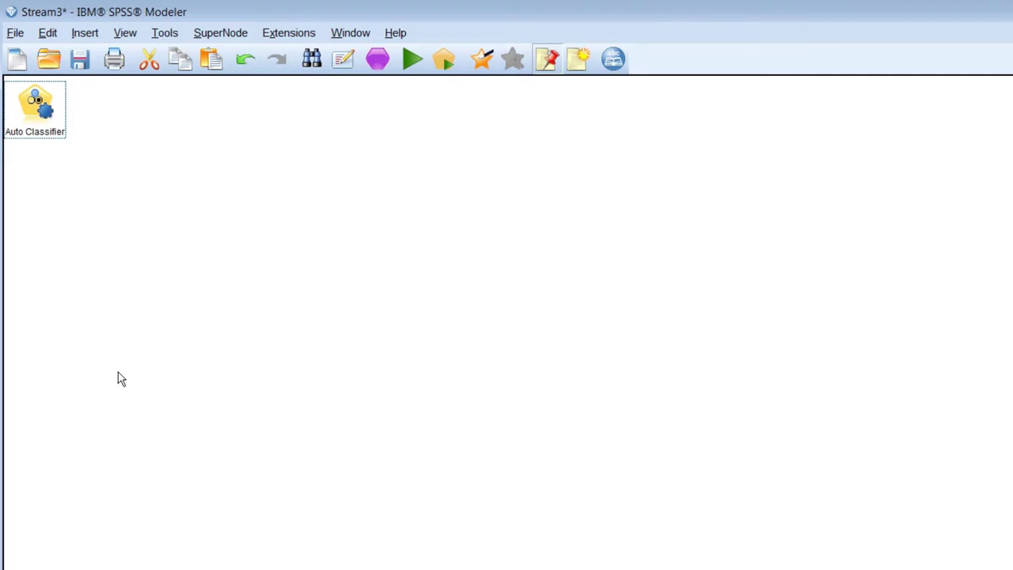
double_click(35, 111)
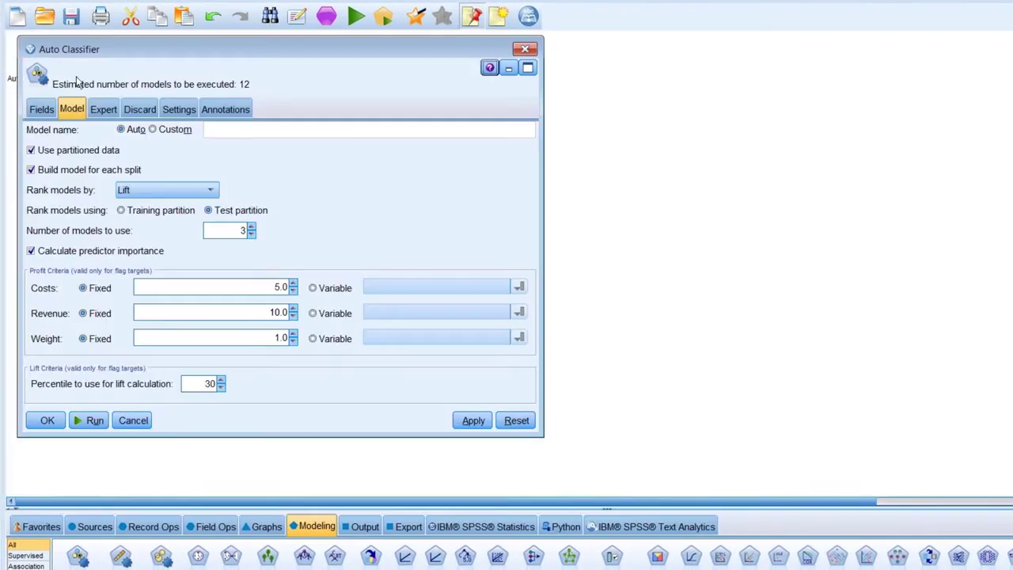
left_click(104, 111)
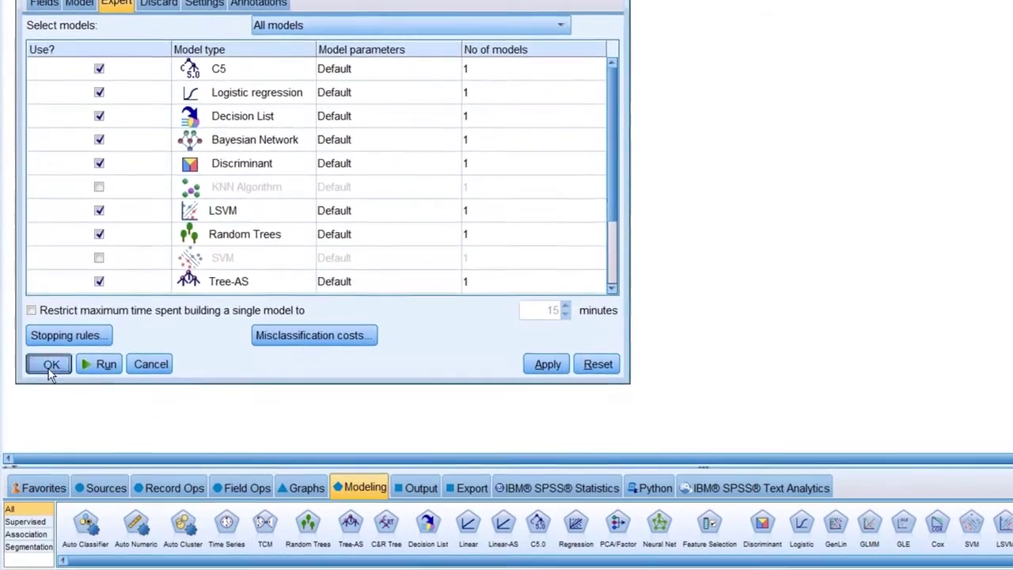
- Add Random Trees, Neural Net, SVM and Bayes Net nodes, then filter the palette to Association models
left_click(48, 421)
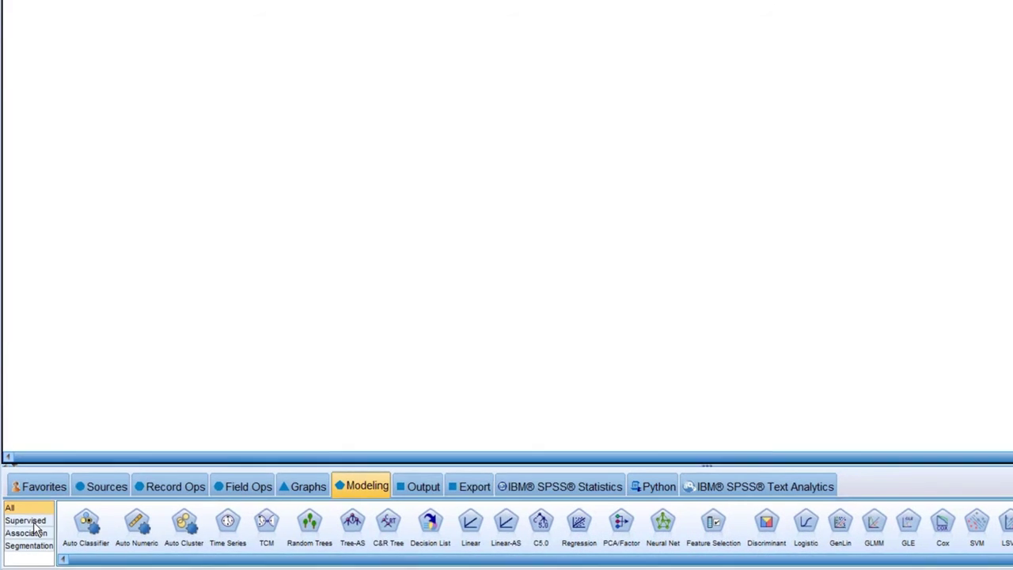
left_click(33, 524)
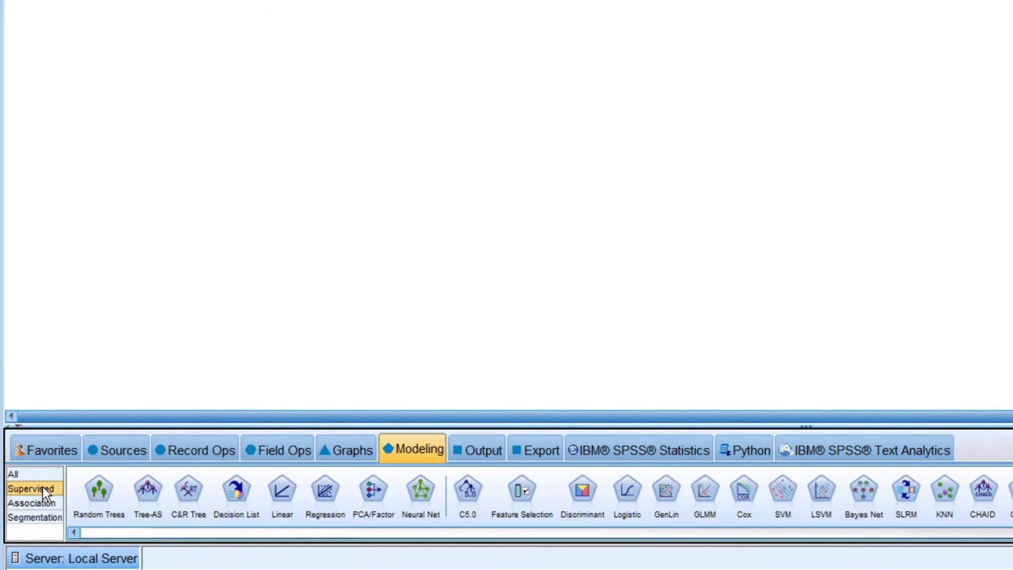
left_click(99, 491)
left_click(421, 491, "ctrl")
left_click(782, 490)
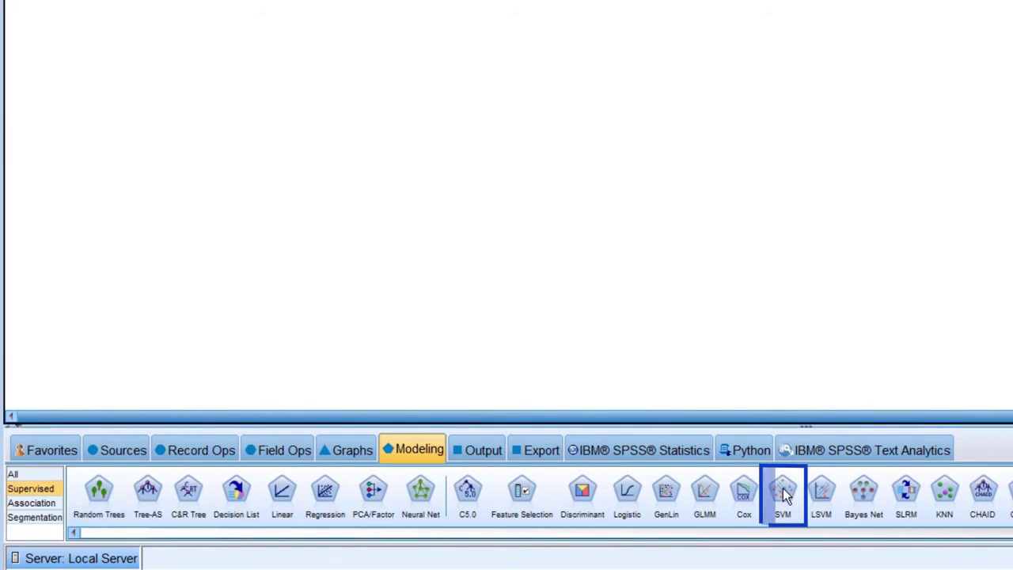
left_click(867, 493)
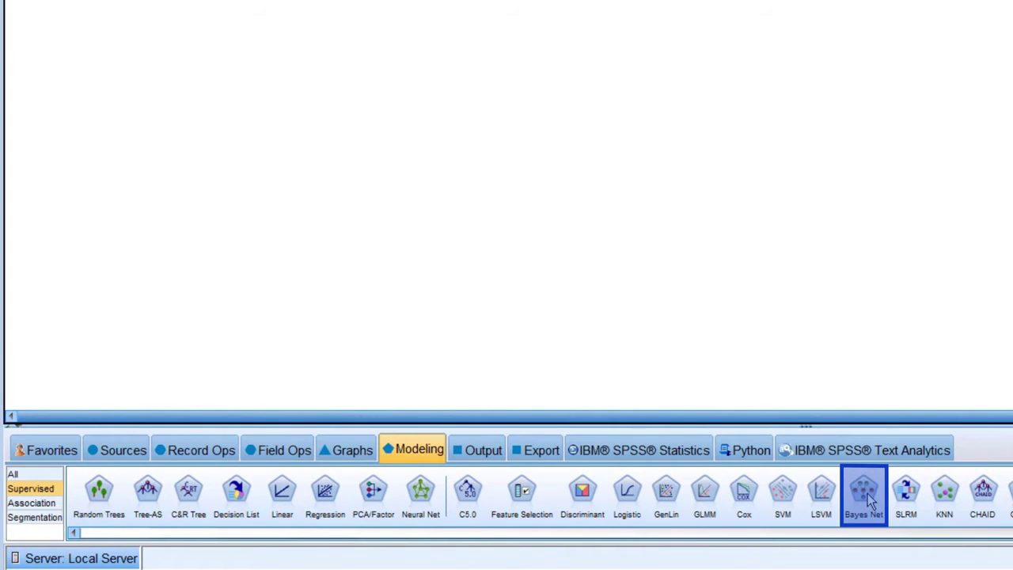
left_click(867, 493, "ctrl")
left_click(33, 503)
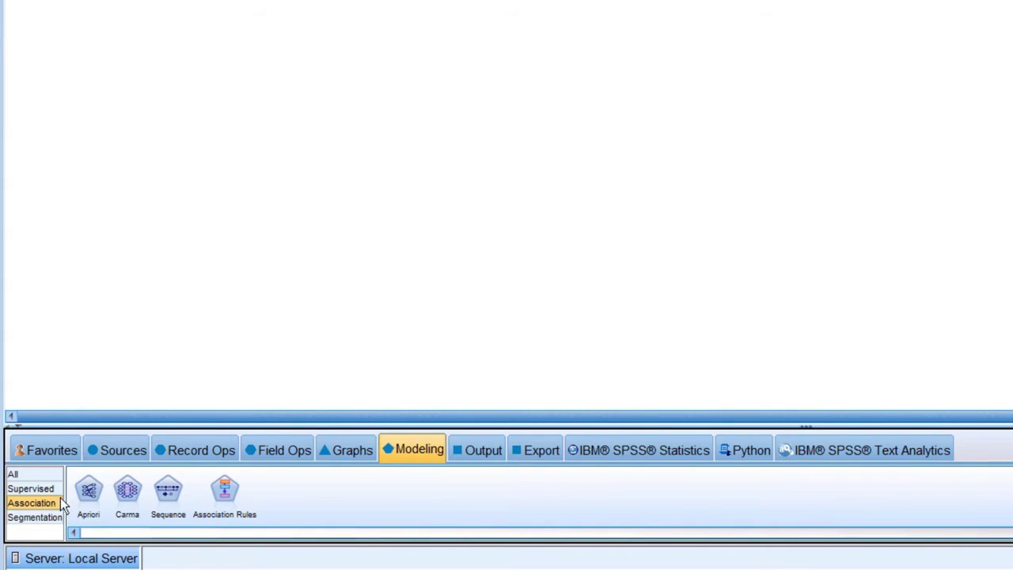
- Add Apriori, Carma, Anomaly and Kohonen nodes to the stream, then show the Text Analytics nodes
left_click_drag(73, 497, 126, 501)
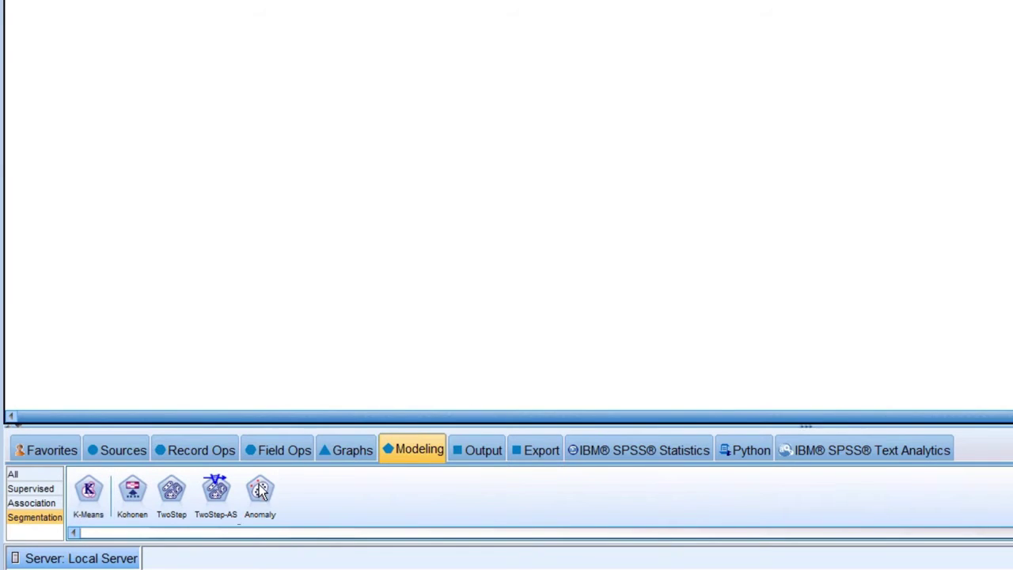
left_click(260, 491)
left_click(133, 494)
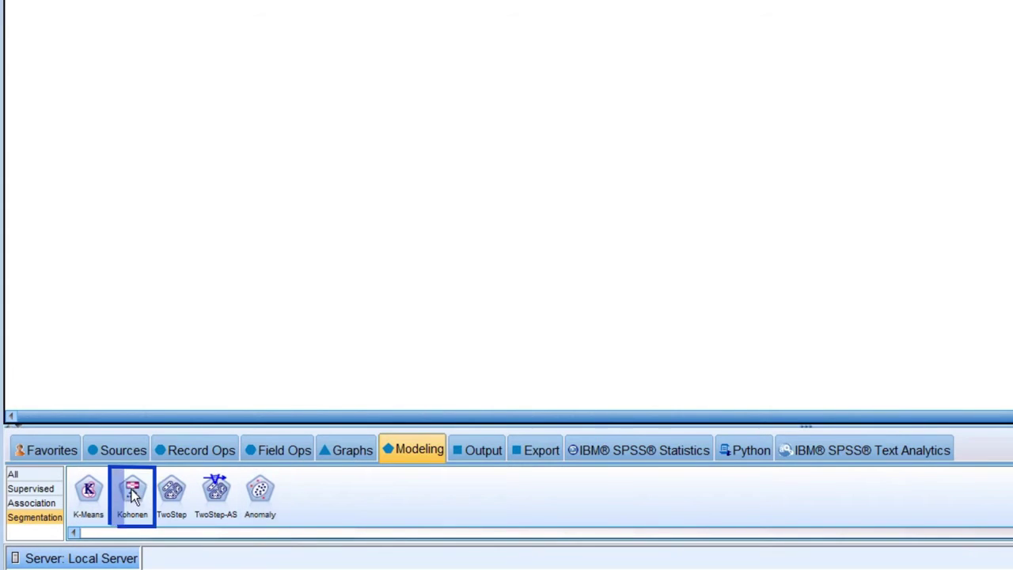
left_click(132, 493)
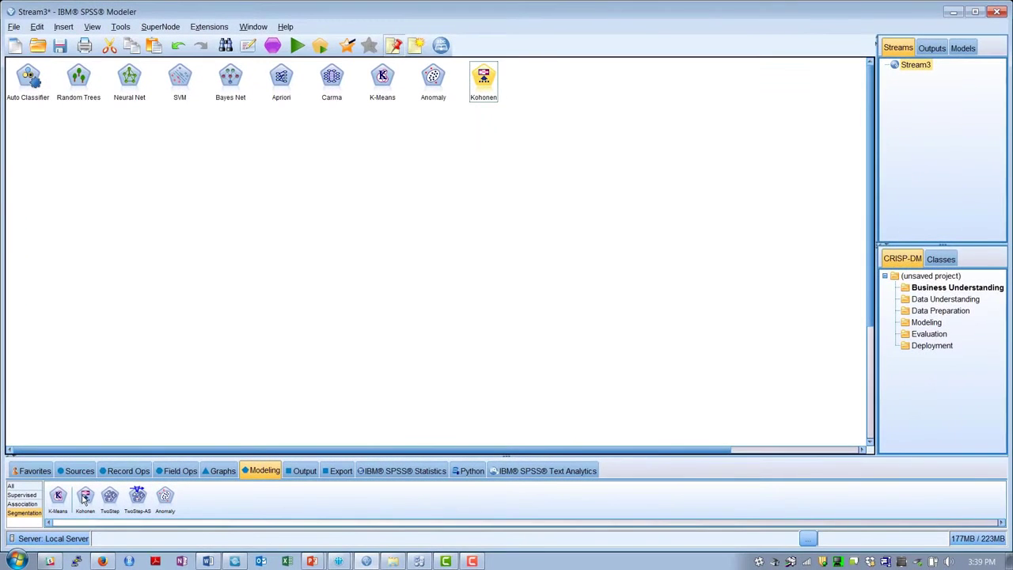
left_click(556, 473)
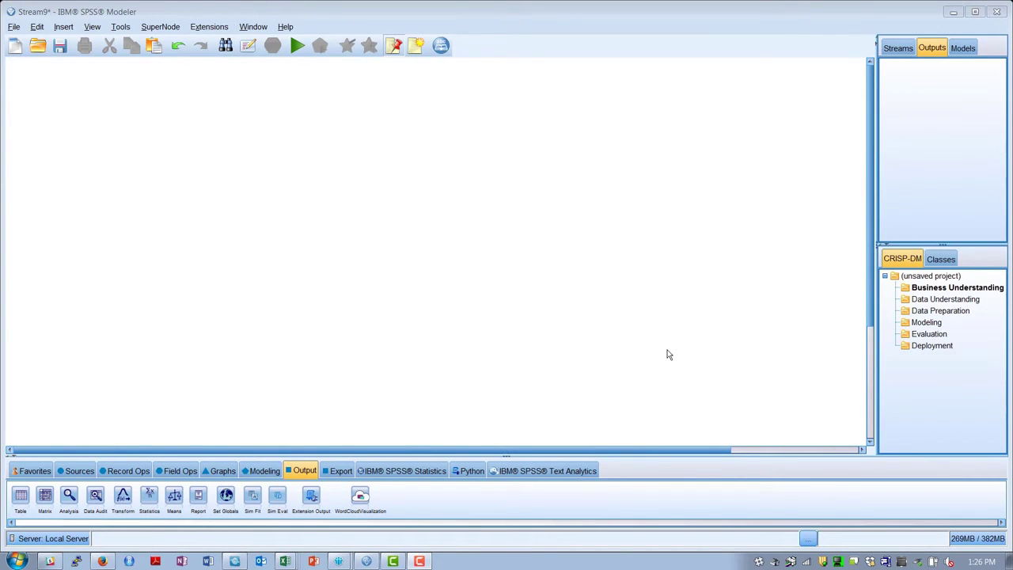
- Place a Statistics File source node and set telco.sav as its import file
left_click(85, 472)
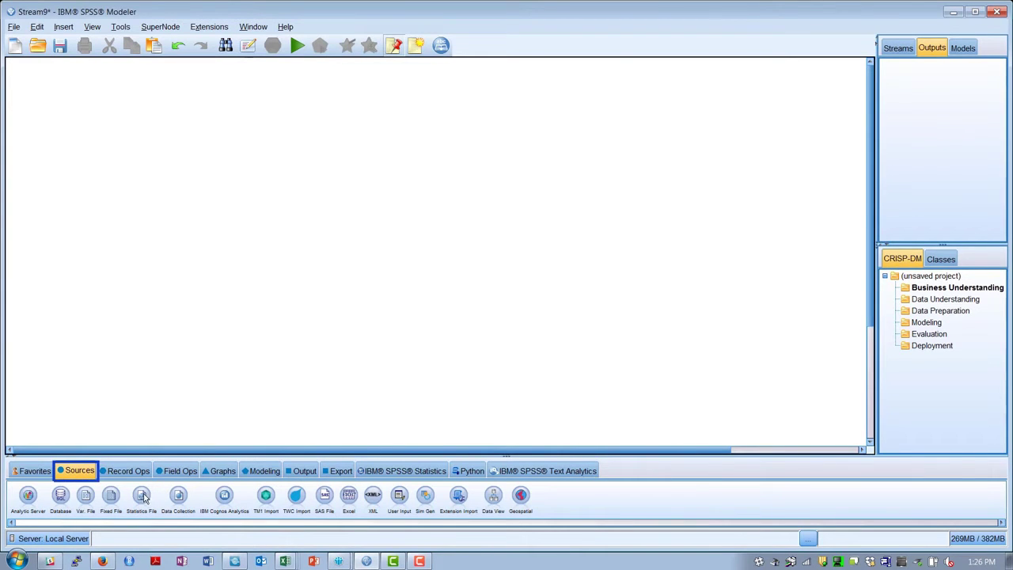
left_click_drag(145, 473, 50, 131)
double_click(49, 126)
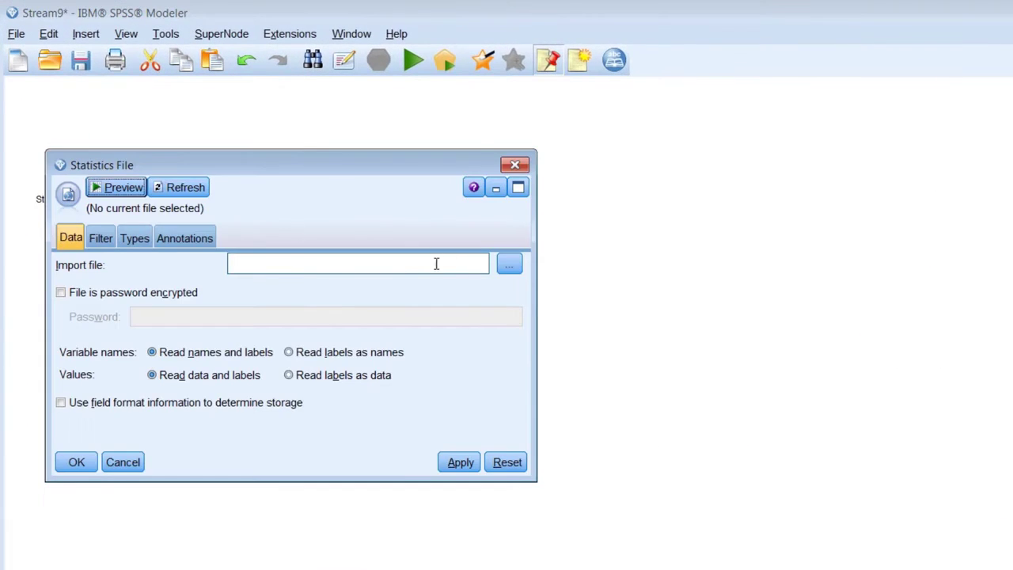
left_click(509, 264)
left_click(519, 149)
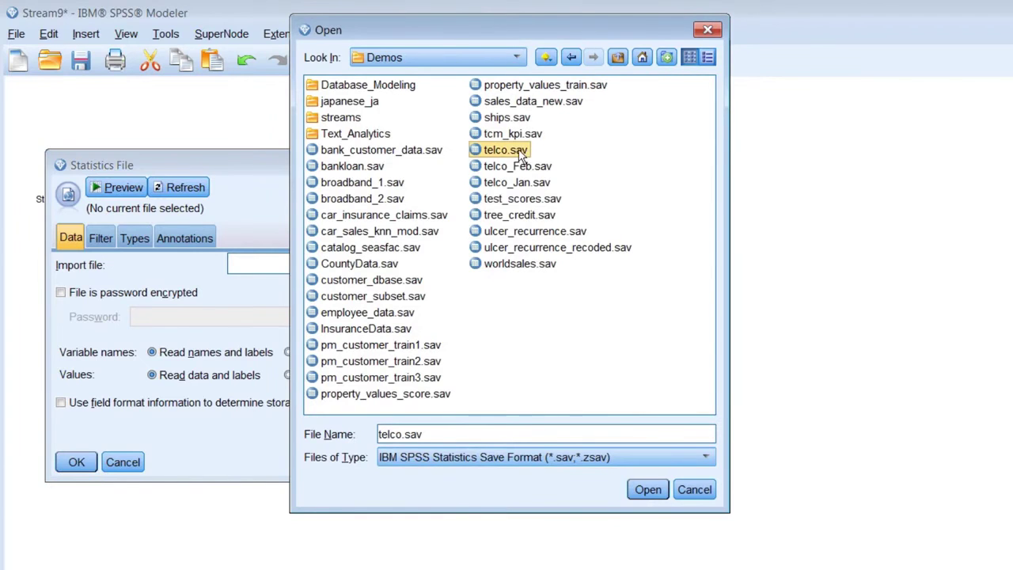
left_click(649, 489)
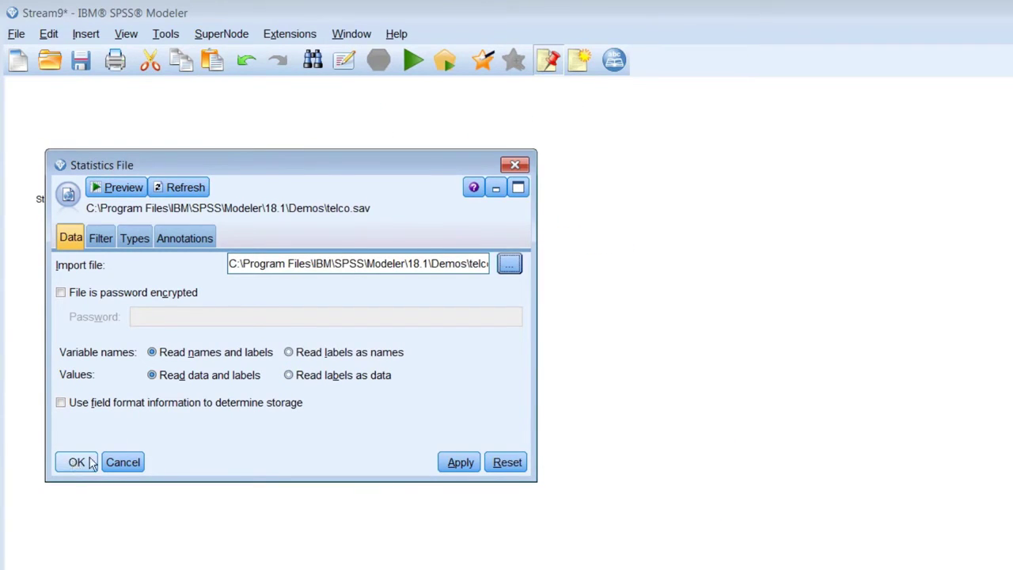
- Preview the first records of telco.sav in an enlarged window and inspect the churn column
left_click(117, 187)
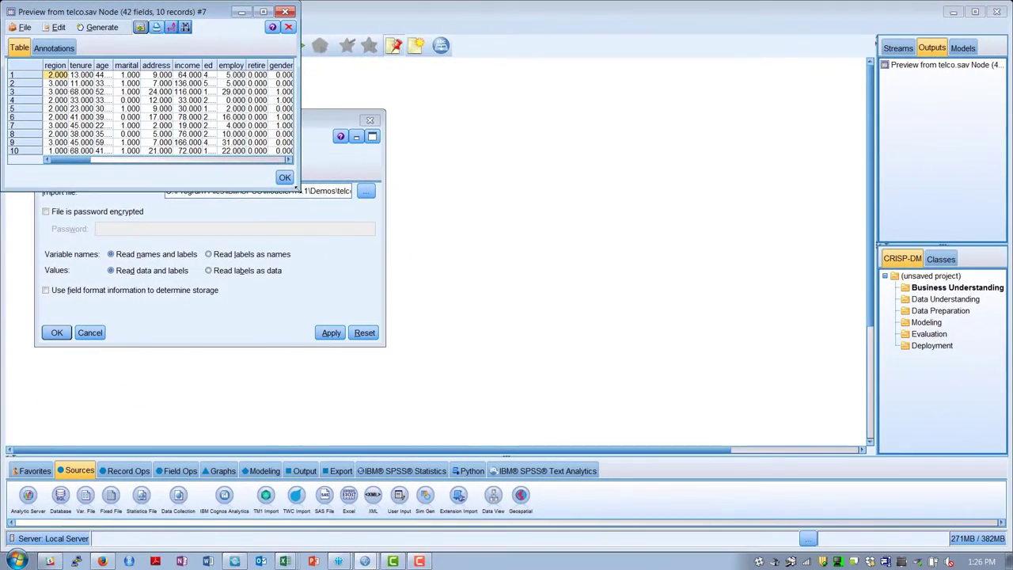
left_click_drag(297, 190, 855, 286)
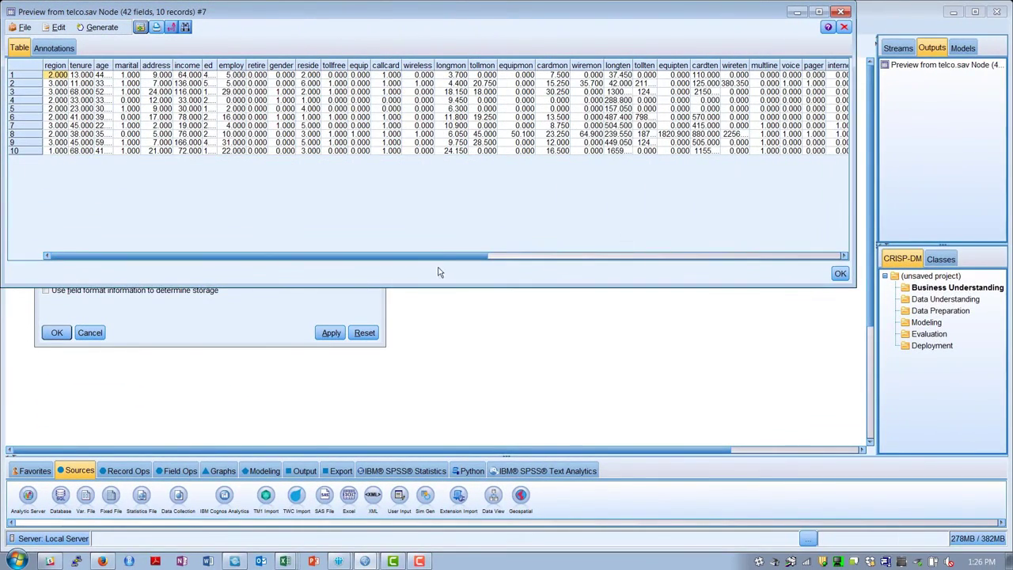
left_click_drag(440, 256, 778, 258)
left_click_drag(768, 310, 826, 299)
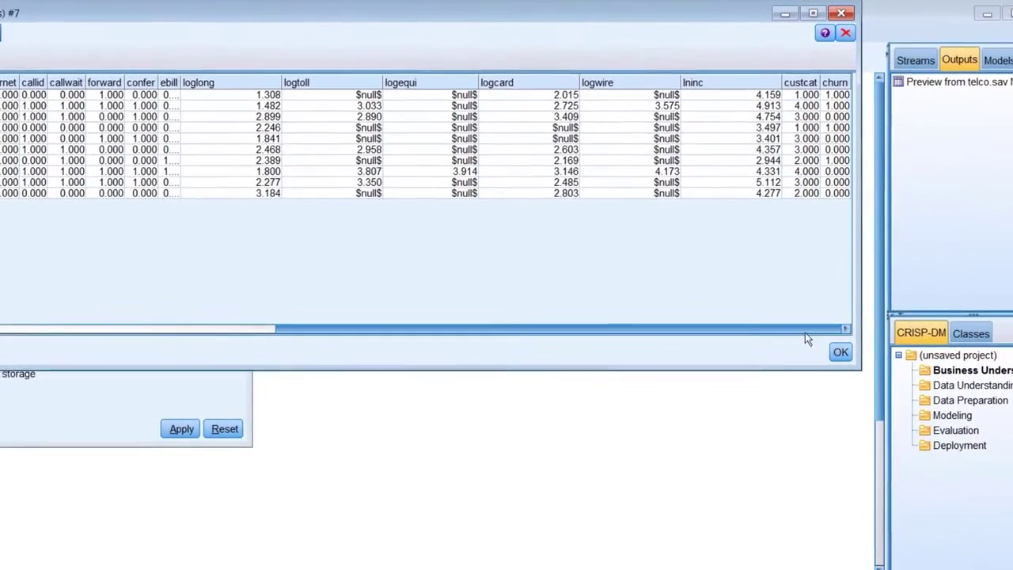
left_click(838, 118)
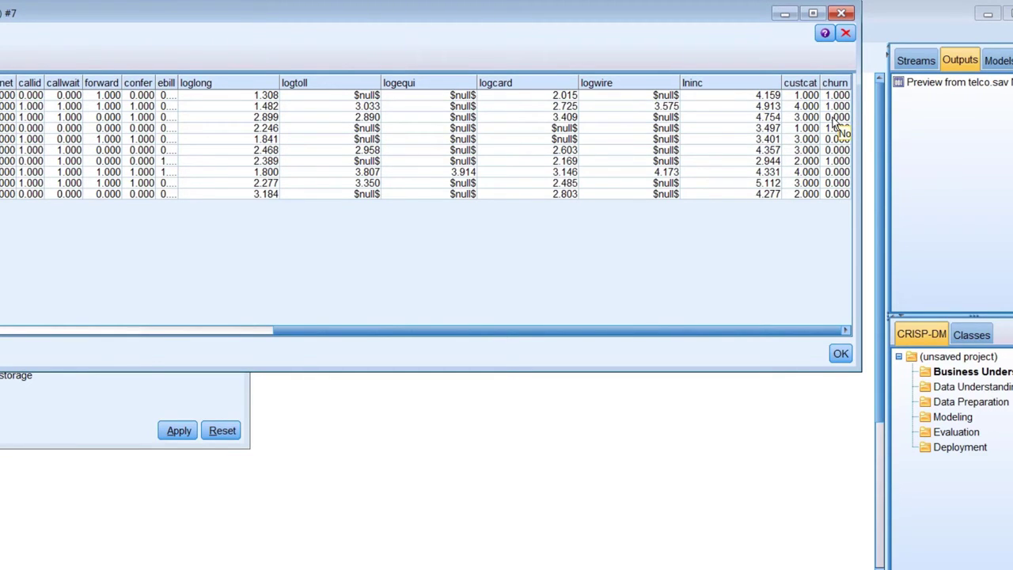
- Add a Partition node after telco.sav with a 50/50 training/testing split, and place a Type node beside it
left_click(841, 354)
left_click(40, 335)
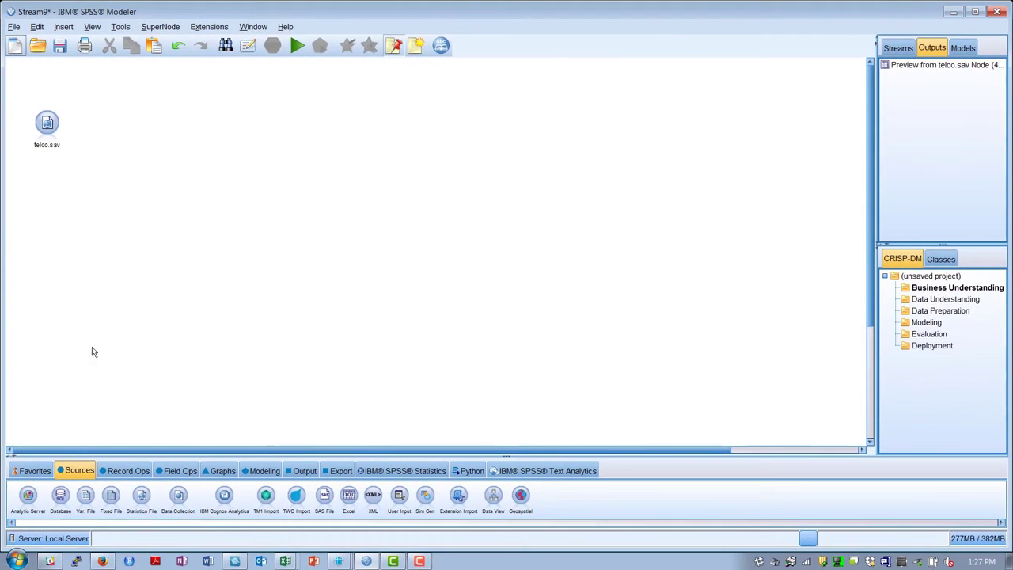
left_click(178, 471)
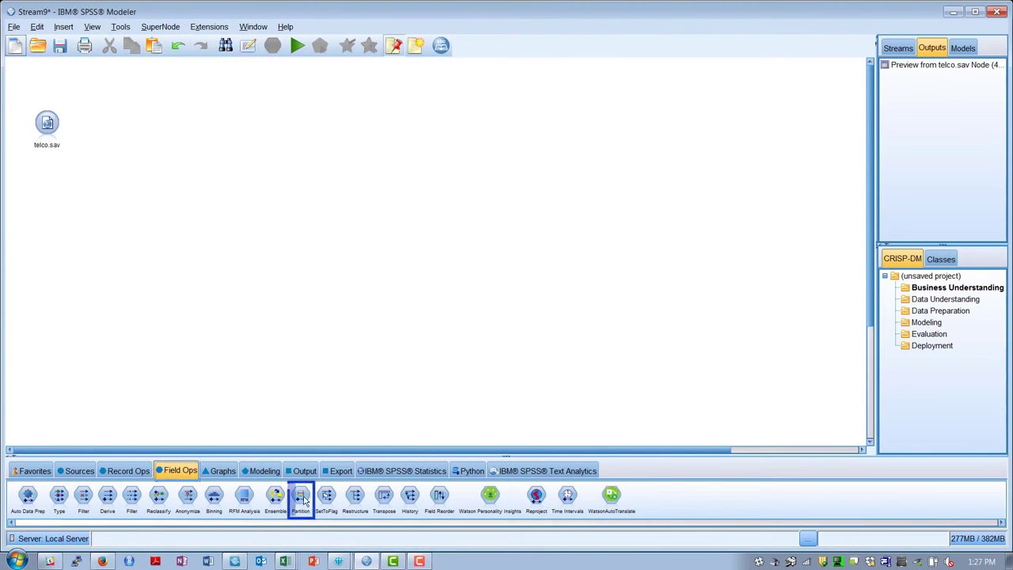
left_click(105, 127)
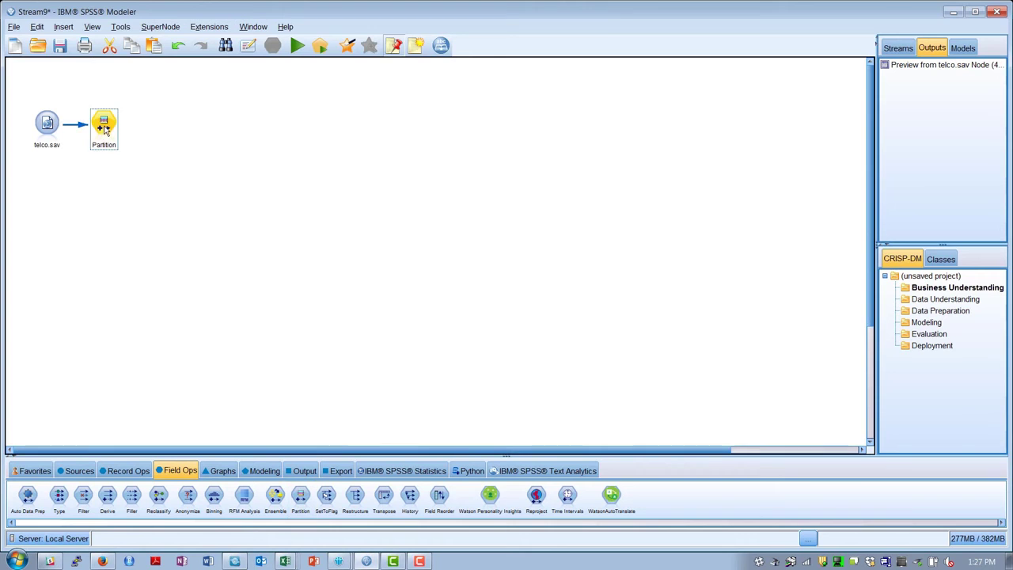
double_click(104, 127)
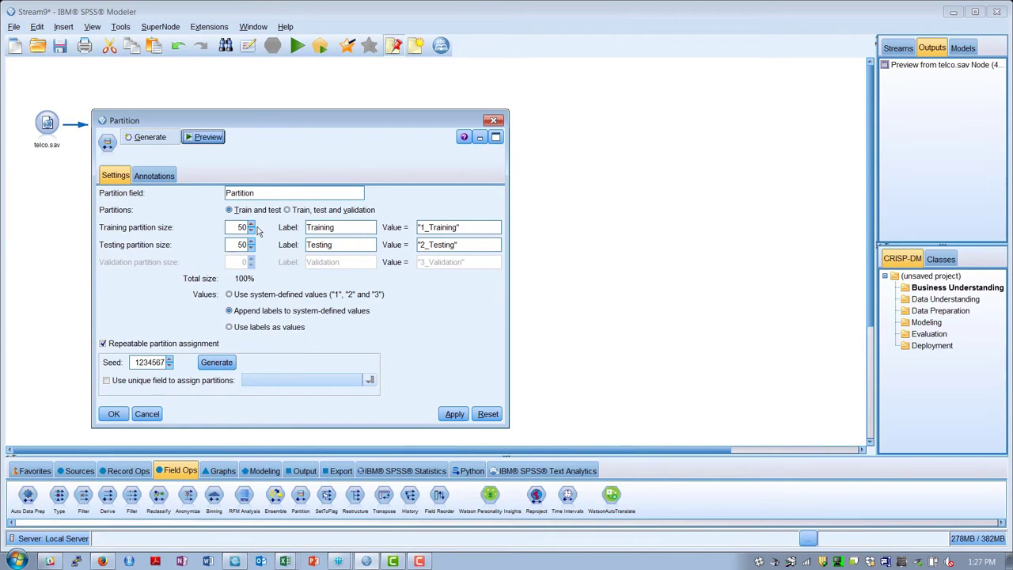
left_click(114, 415)
left_click_drag(63, 496, 162, 127)
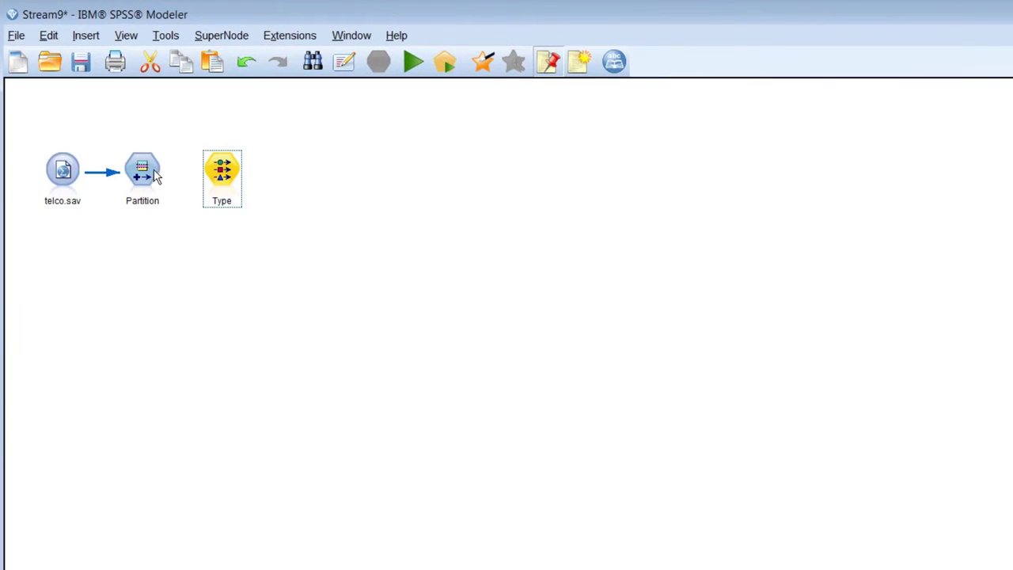
- Connect the Partition node to the Type node and open its field list
left_click_drag(142, 170, 222, 171)
double_click(222, 170)
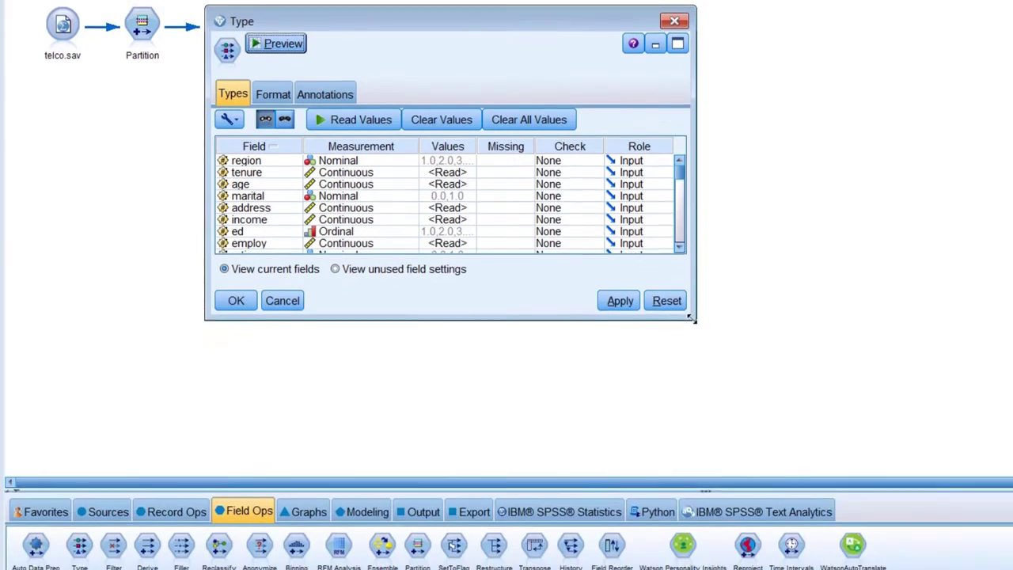
left_click_drag(691, 318, 784, 479)
scroll(772, 304, "down", 1)
left_click_drag(772, 303, 796, 400)
- Set custcat's role to Input and churn's role to Target, then confirm
left_click(709, 388)
left_click(723, 404)
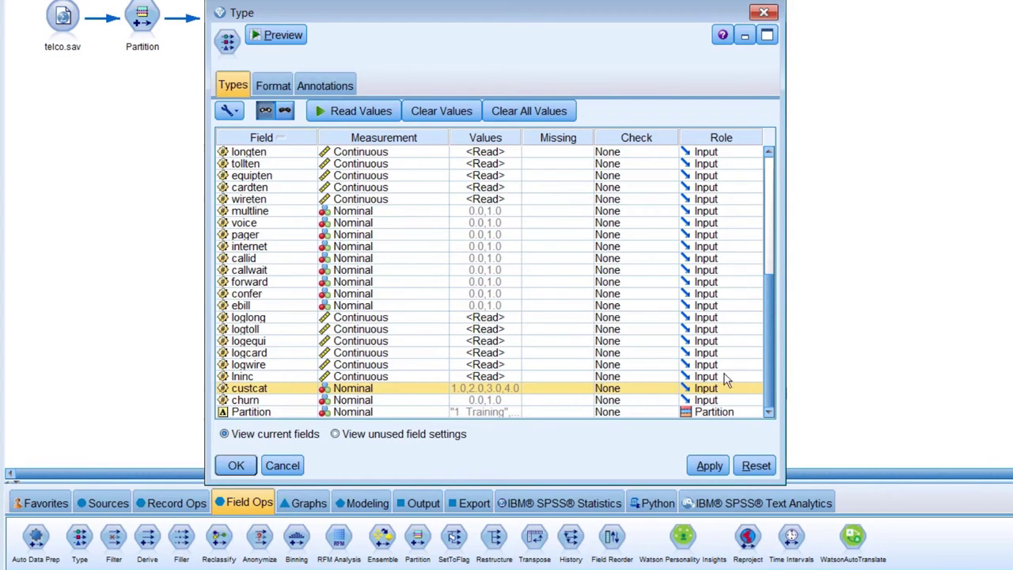
left_click(728, 402)
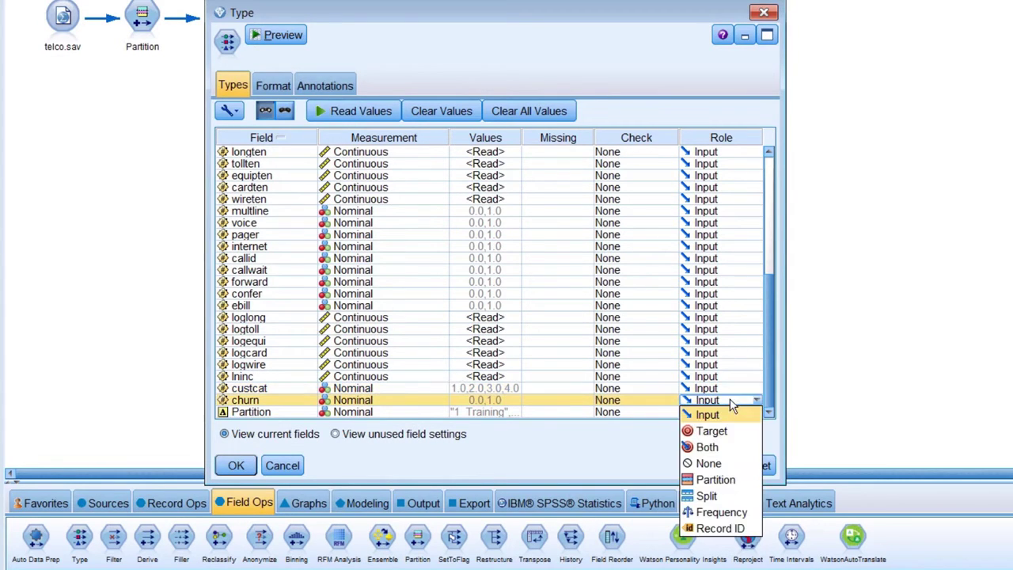
left_click(718, 432)
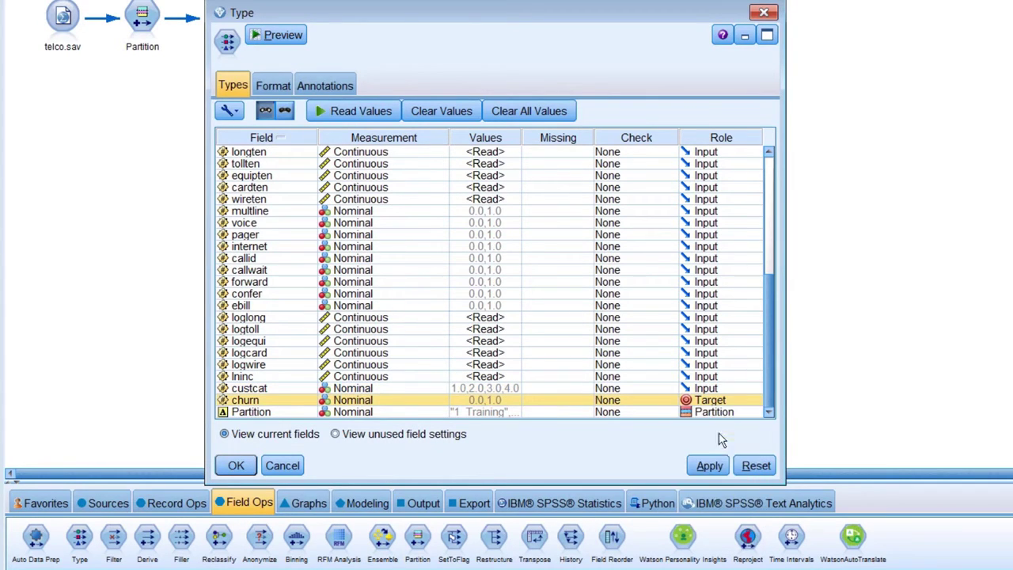
left_click(239, 466)
- Add a CHAID model node after the Type node from the Supervised models
left_click(361, 504)
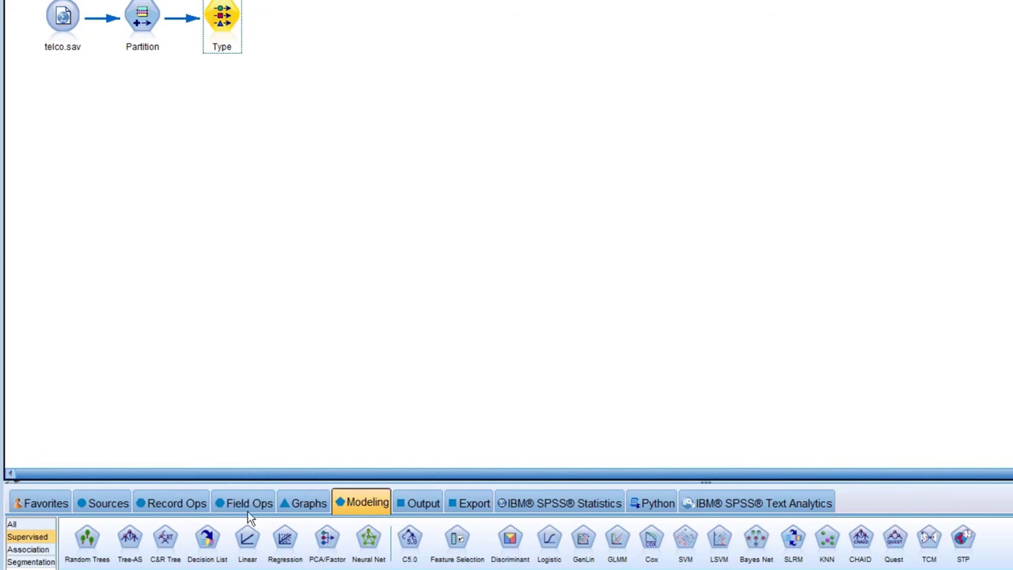
left_click(39, 524)
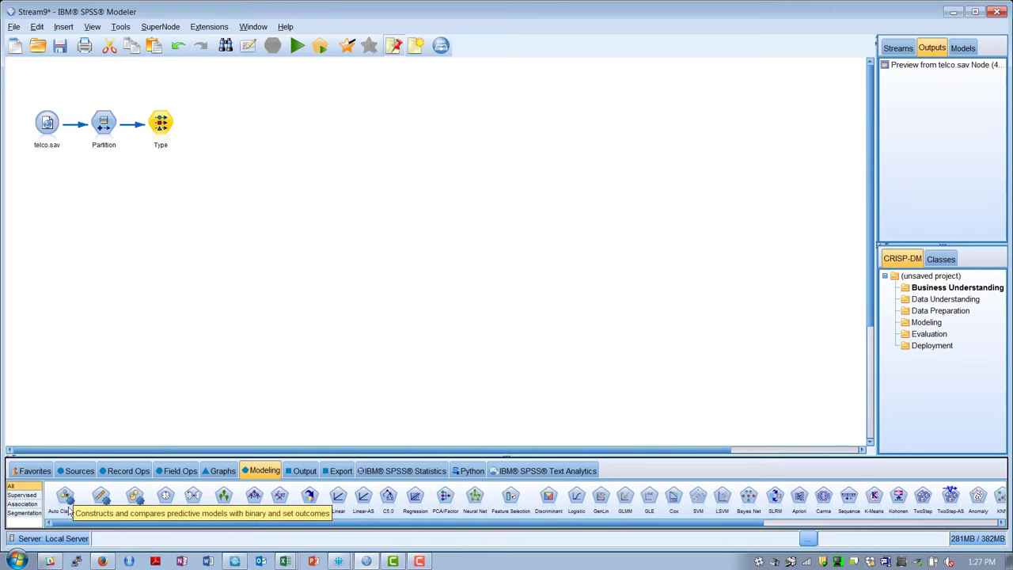
left_click(24, 495)
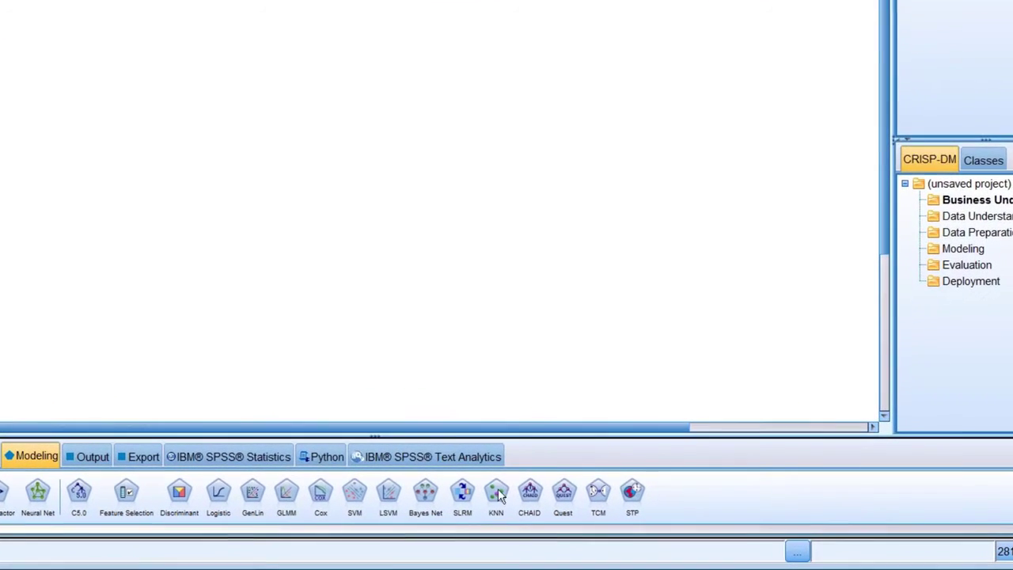
left_click(528, 493)
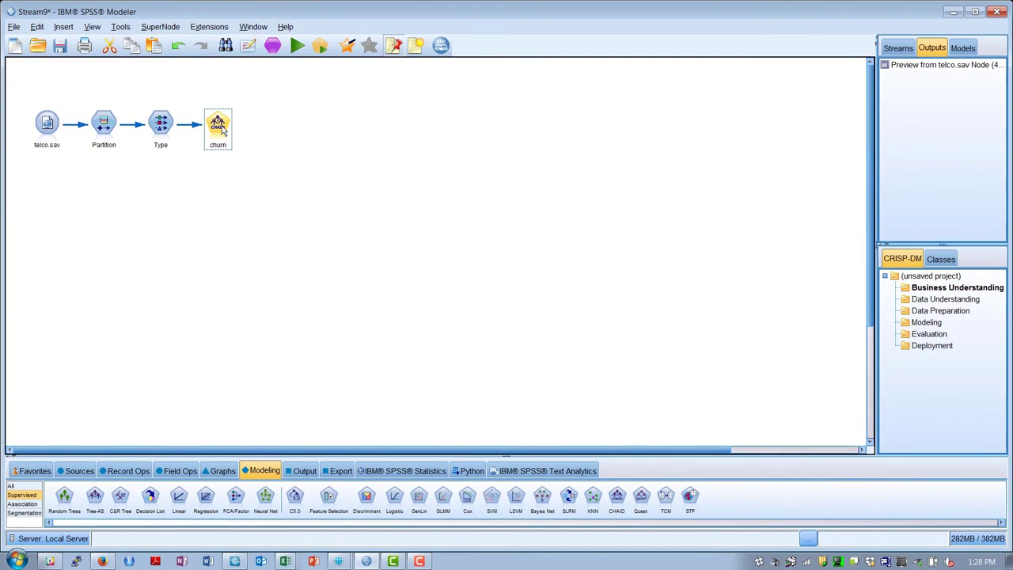
- Review the CHAID Build Options (Basics, Stopping Rules, Costs) and run it to build the churn model
double_click(222, 130)
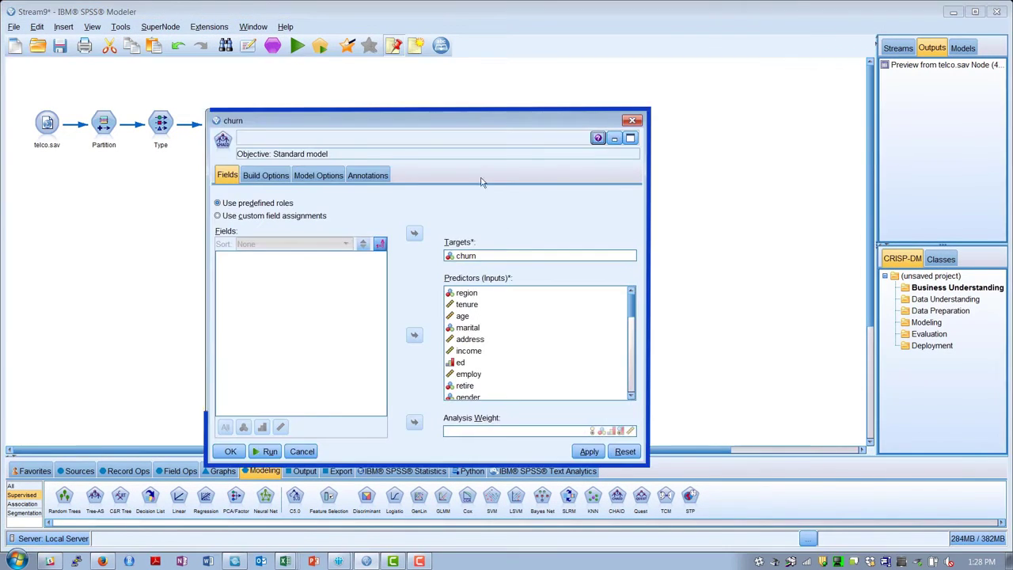
left_click(266, 175)
left_click(229, 220)
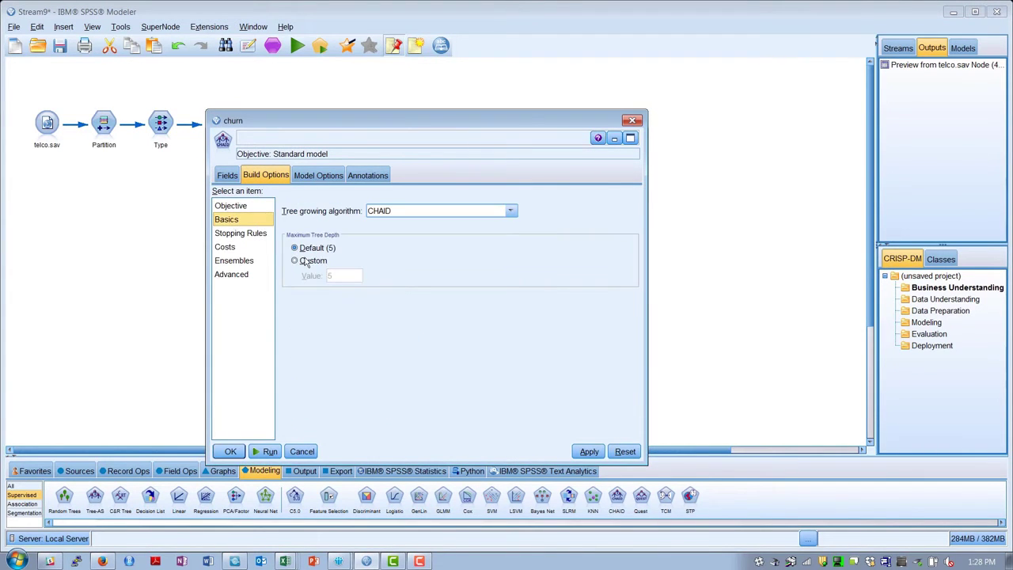
left_click(235, 234)
left_click(230, 248)
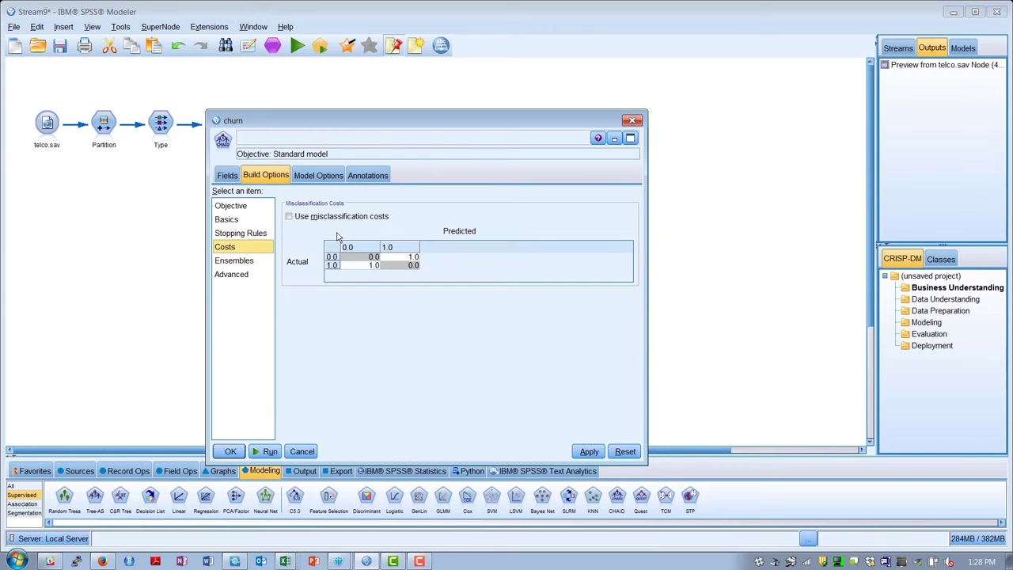
left_click(270, 452)
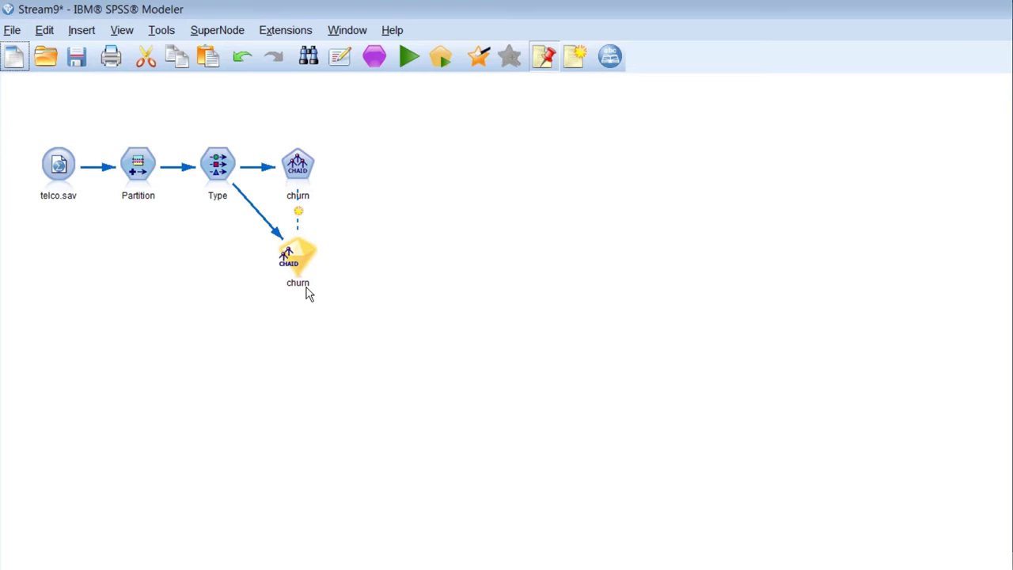
double_click(298, 258)
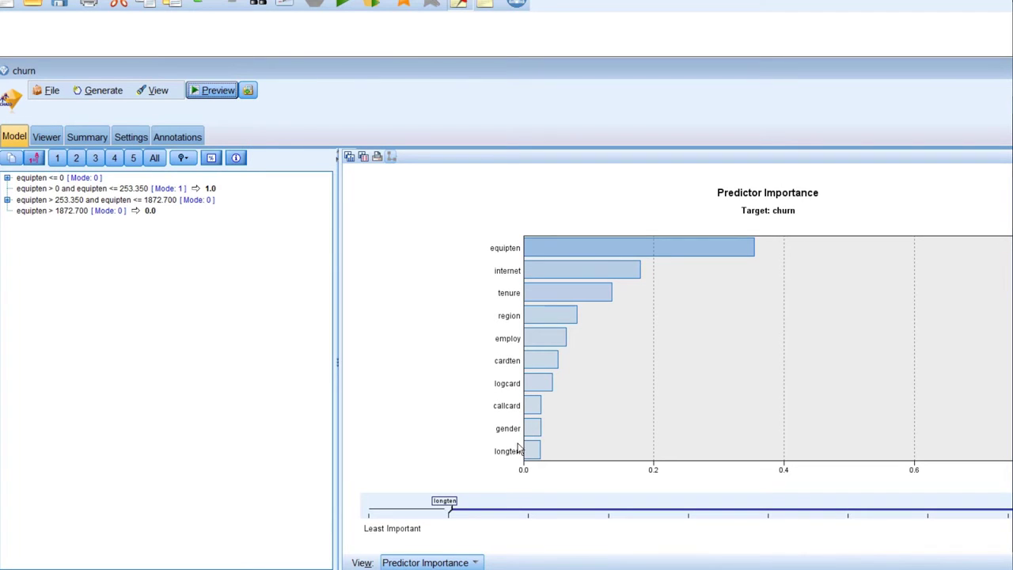
left_click(7, 177)
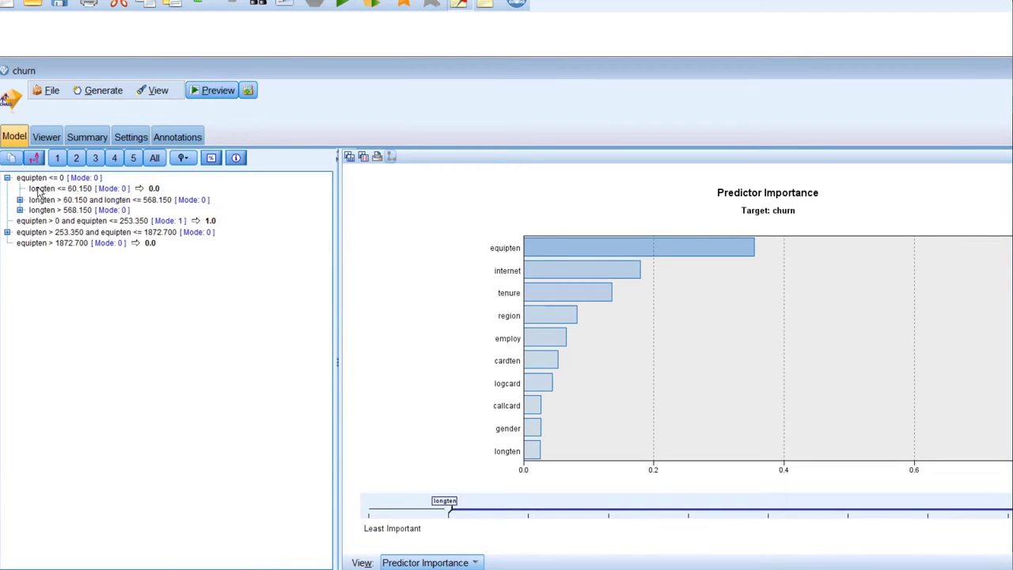
left_click(20, 200)
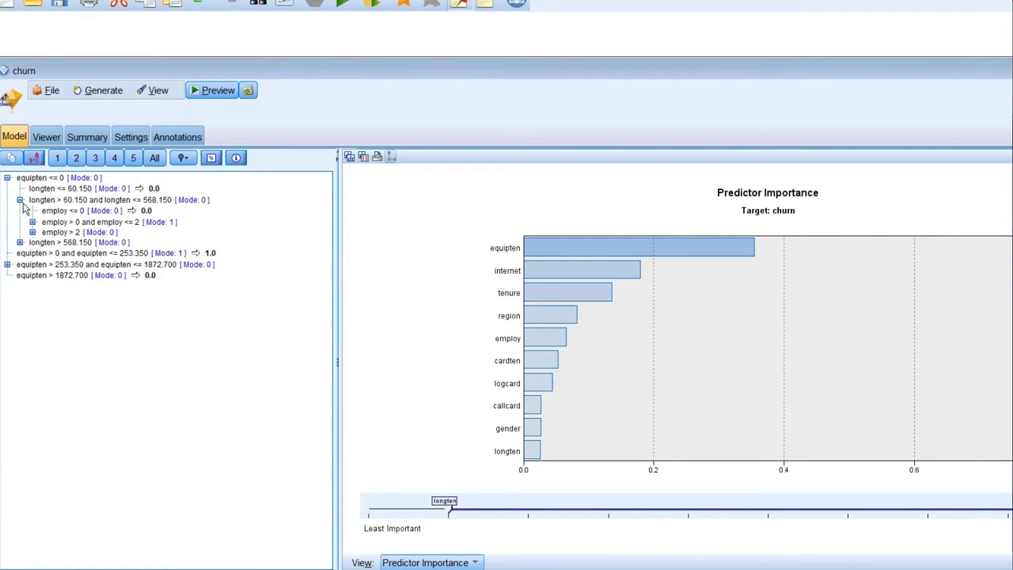
left_click(47, 139)
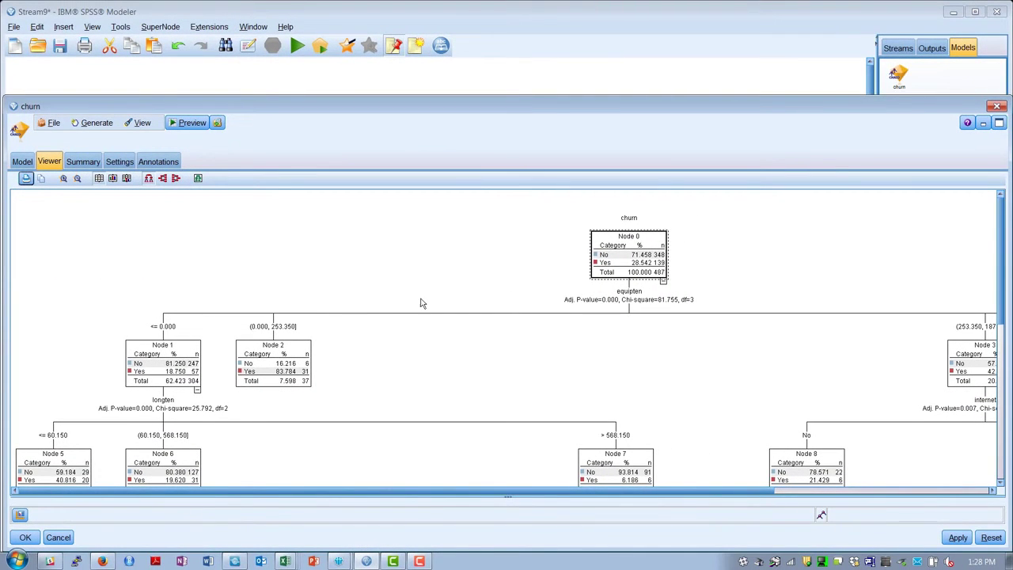
left_click(198, 178)
left_click(68, 69)
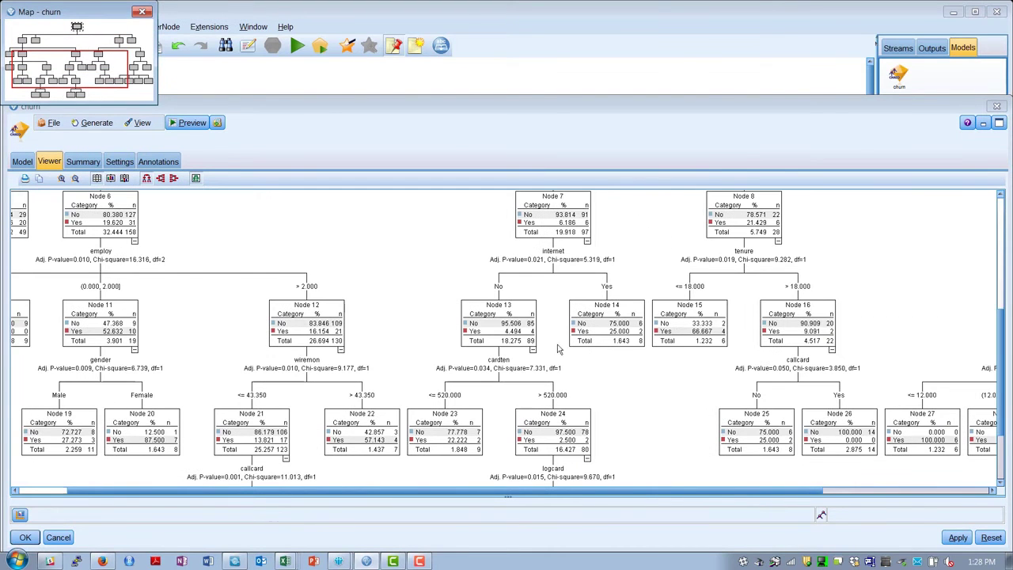
- Attach a Table node to the churn model nugget and run it
left_click(997, 106)
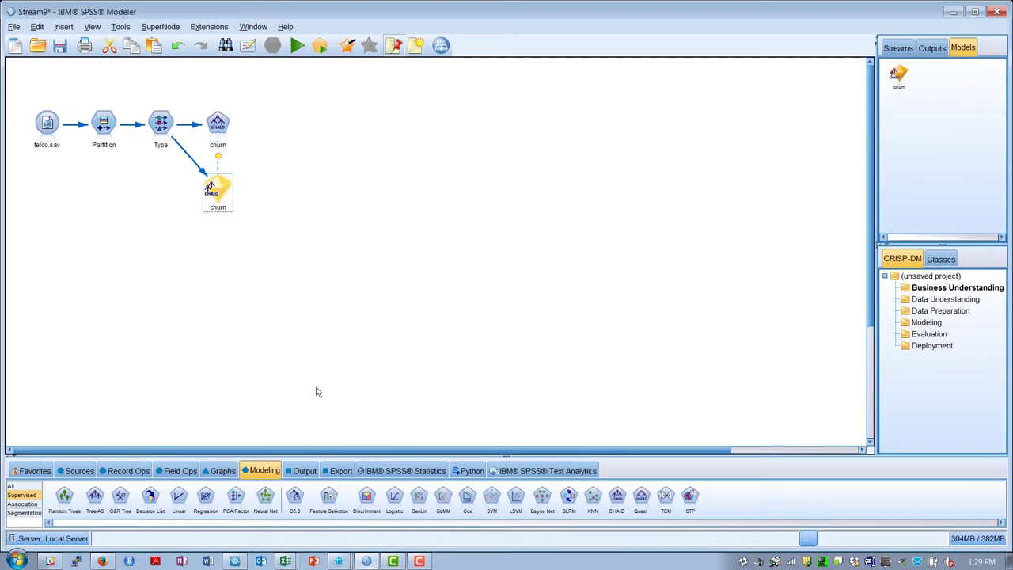
left_click(305, 471)
left_click_drag(21, 498, 281, 193)
right_click(281, 191)
left_click(330, 427)
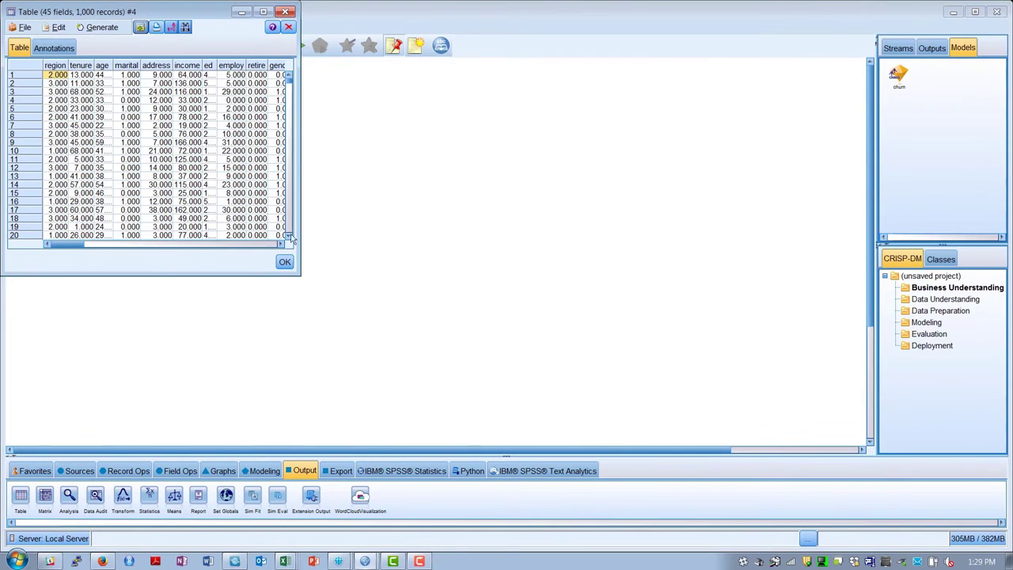
- Inspect the $R-churn predictions and $RC-churn confidence values in the table output, then close it
left_click_drag(298, 262, 983, 262)
scroll(944, 266, "right", 10)
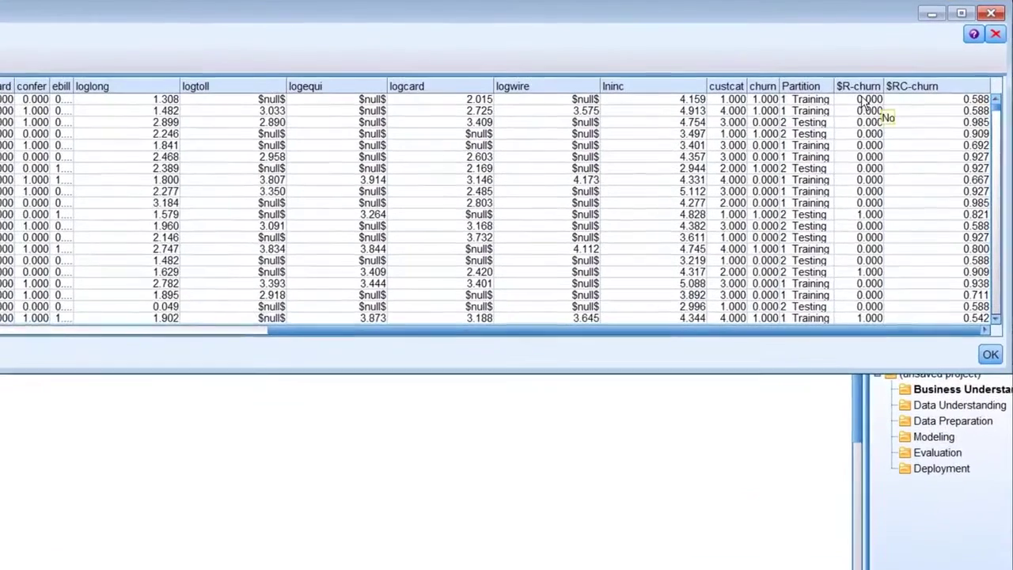
left_click(867, 69)
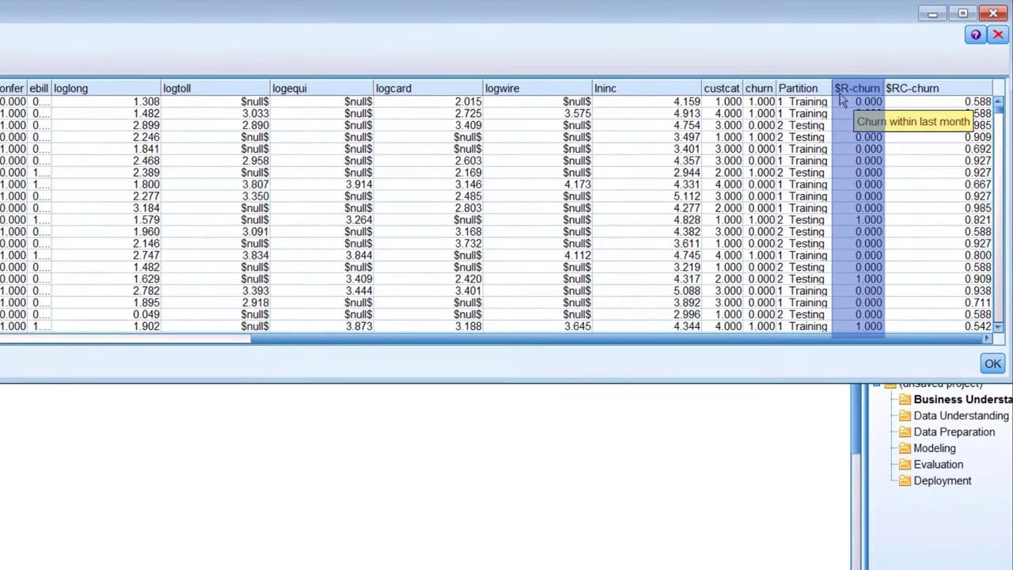
left_click(853, 95)
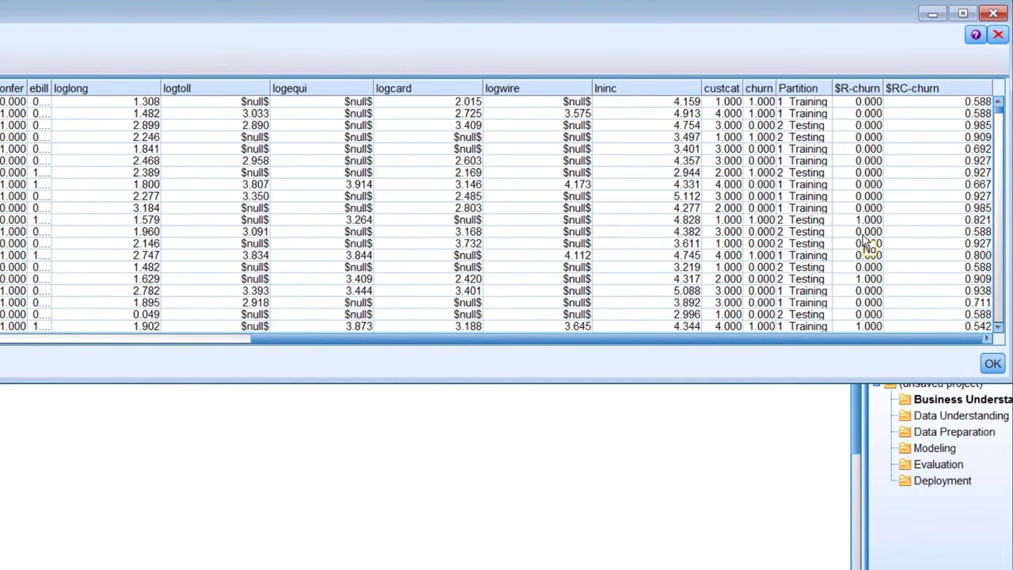
left_click(893, 93)
left_click(903, 107)
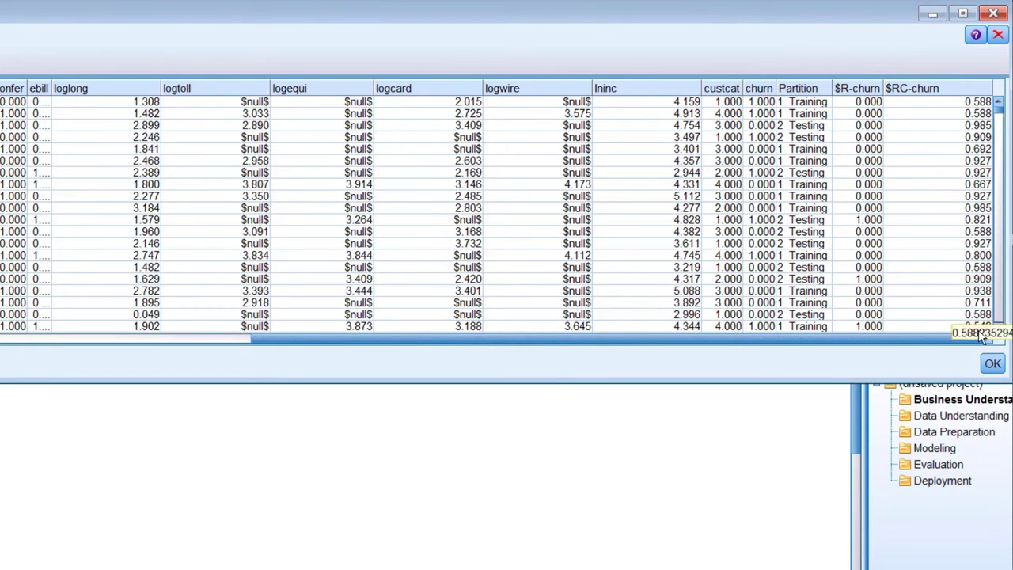
left_click(999, 366)
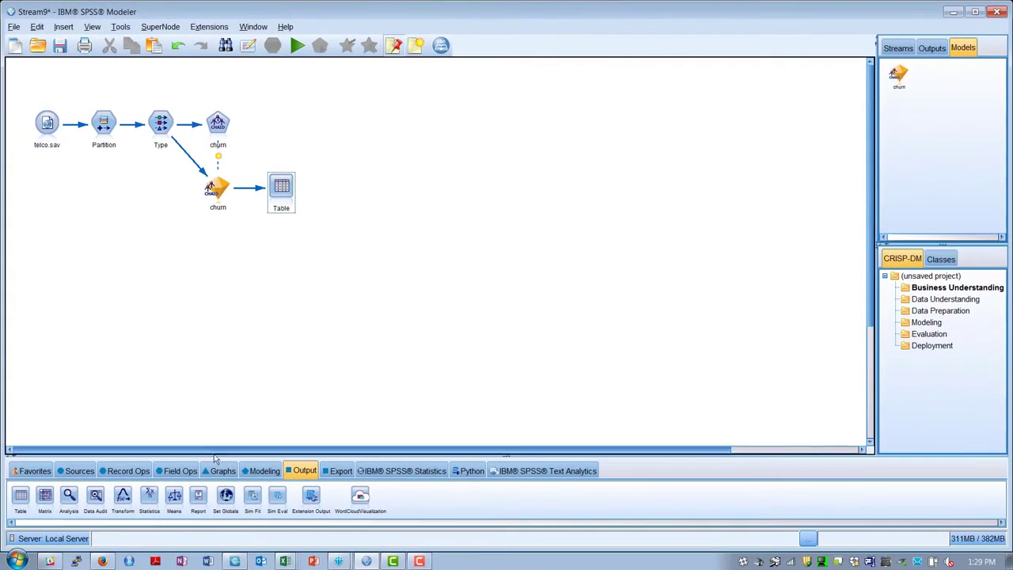
- Run an Analysis node on the churn nugget, showing 81.93% training and 75.44% testing accuracy
left_click(69, 496)
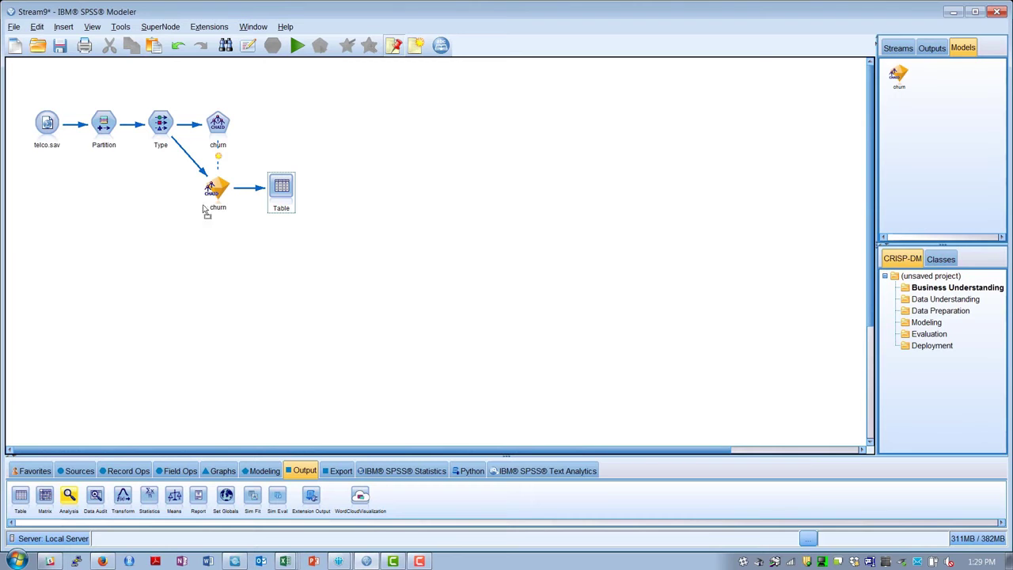
left_click(218, 252)
left_click_drag(217, 219, 220, 253)
right_click(222, 246)
left_click(241, 483)
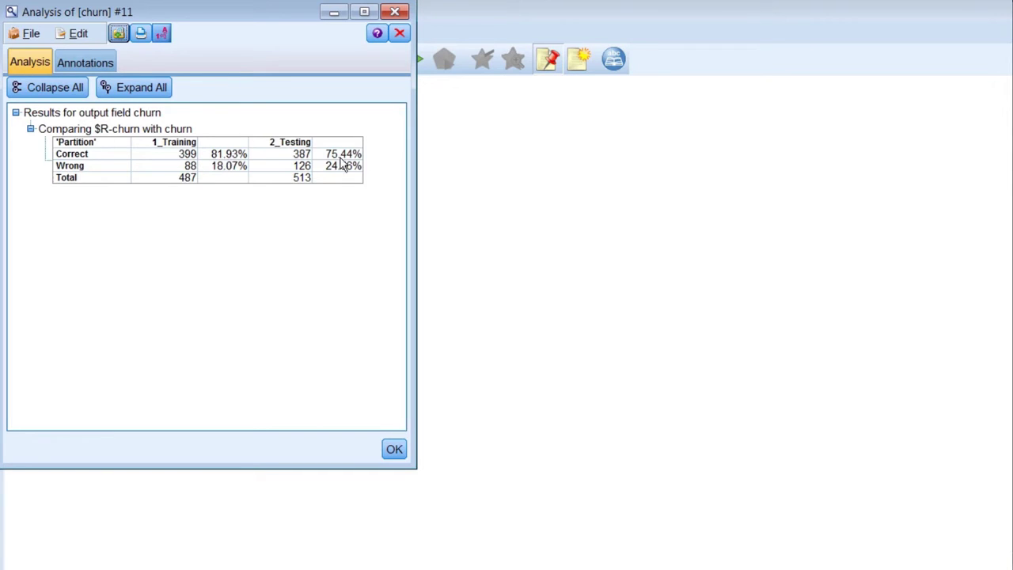
left_click(396, 450)
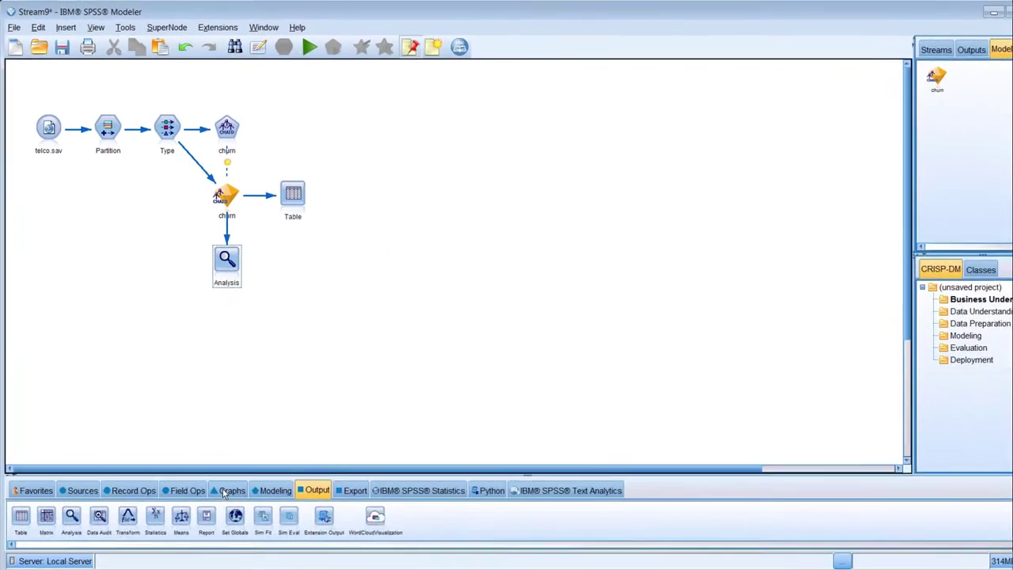
- Place an Evaluation graph node beside Analysis and connect the churn nugget to it
left_click(223, 471)
left_click(235, 499)
left_click(281, 254)
left_click_drag(218, 188, 284, 257)
- Keep Gains as the Evaluation chart type, run the gains chart and close it
double_click(285, 263)
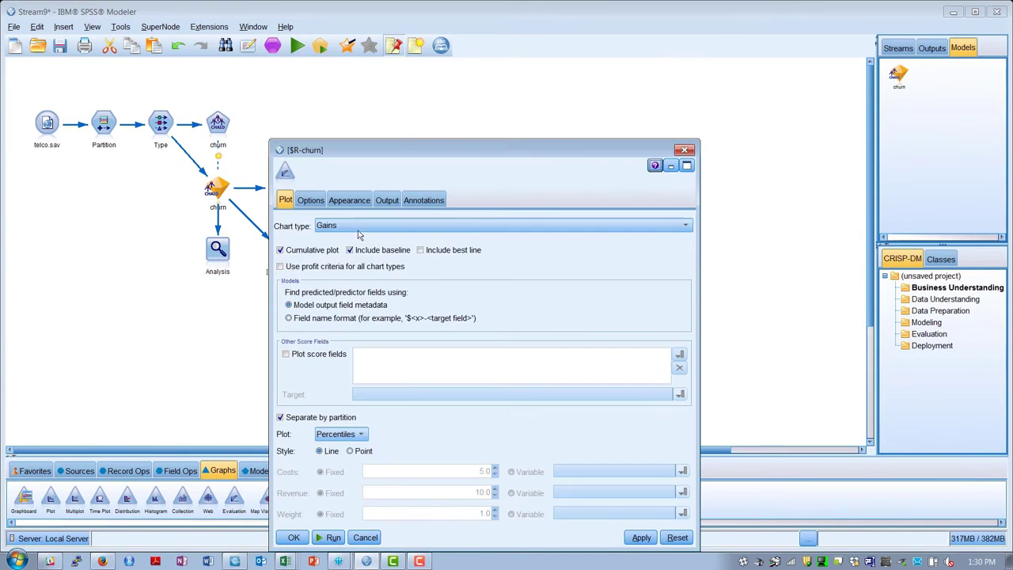
left_click(360, 225)
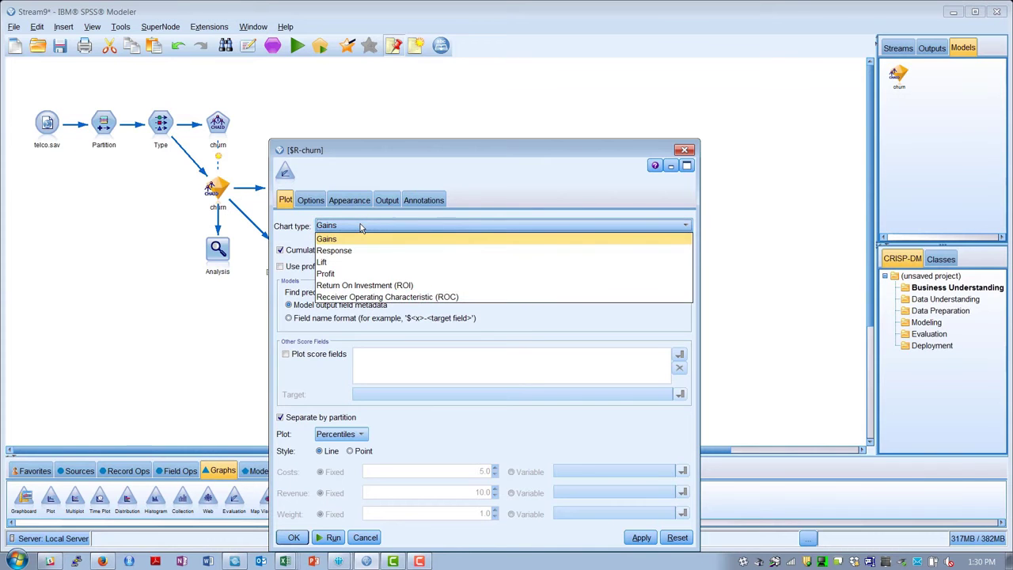
left_click(360, 226)
left_click(333, 538)
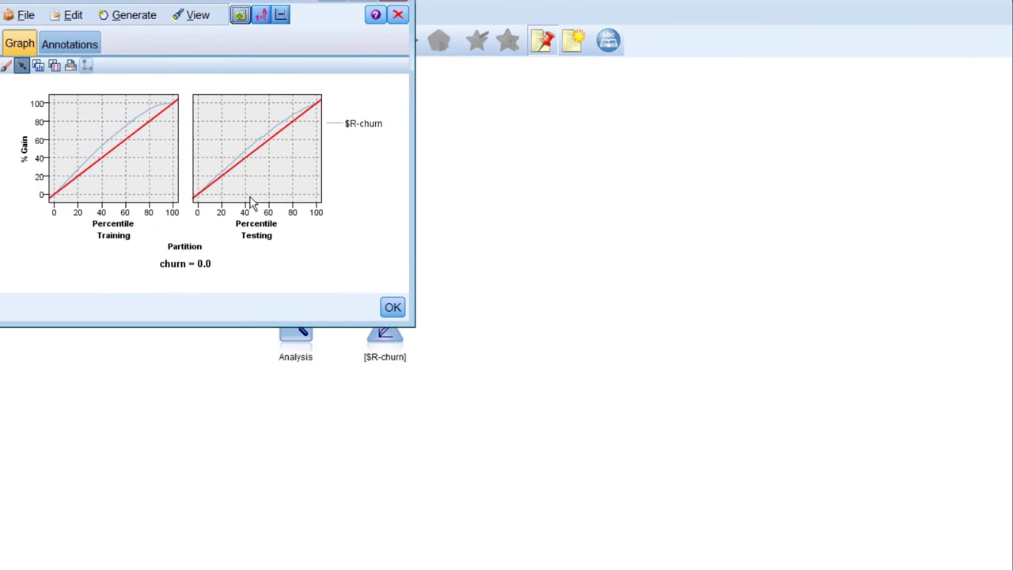
left_click(393, 309)
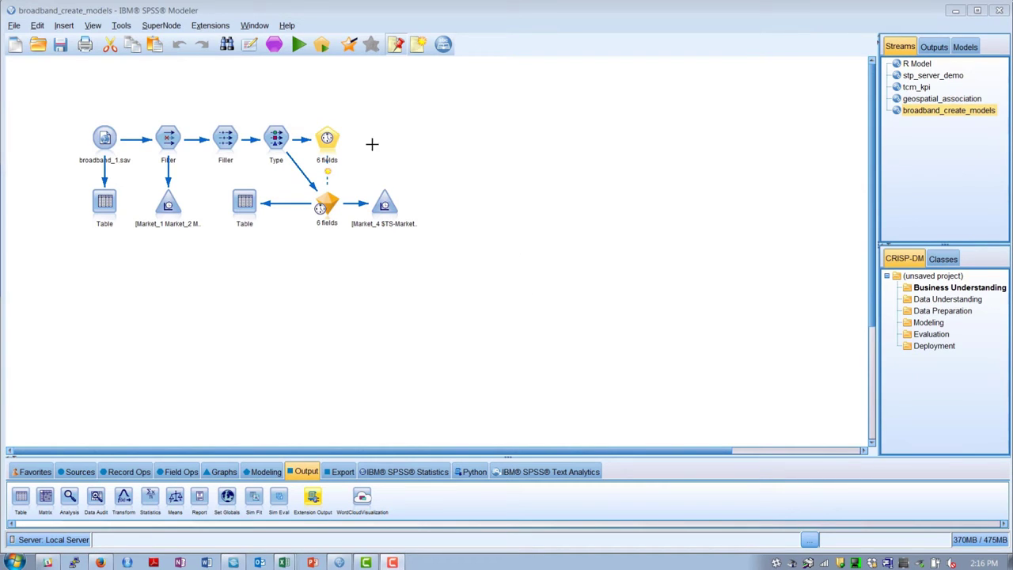
- Open the 6 fields time-series node's Build Options using the Expert Modeler method
double_click(327, 140)
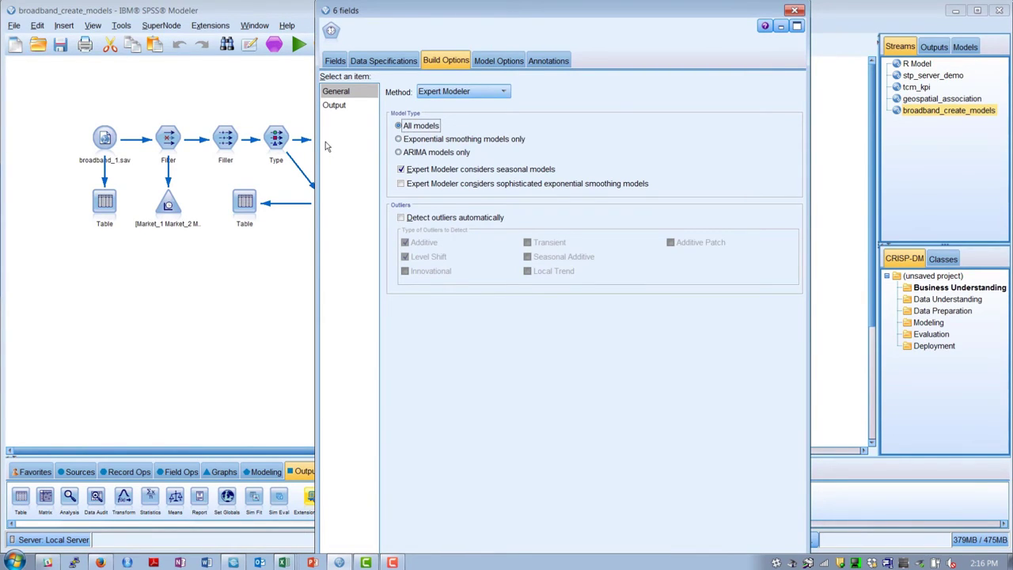
left_click(445, 144)
- Close the time-series settings, review the TCM nugget results in tcm_kpi, then switch to R Model
left_click(794, 10)
left_click(916, 87)
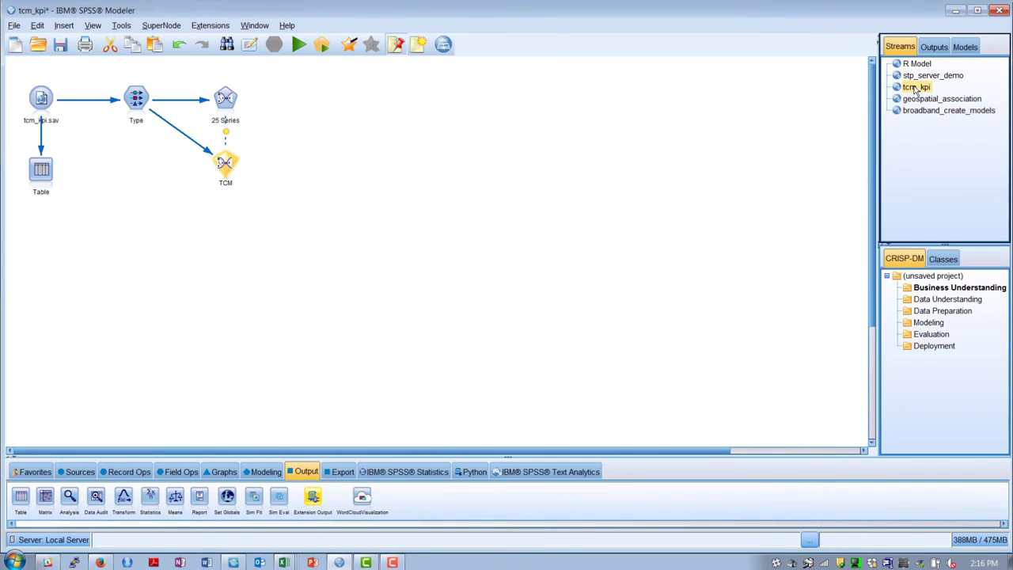
double_click(224, 165)
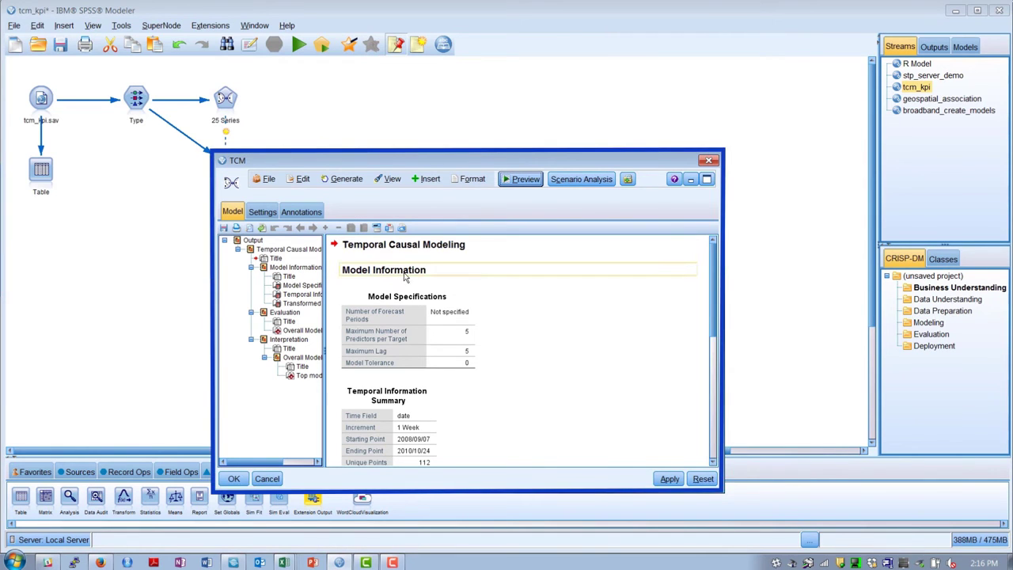
left_click(710, 163)
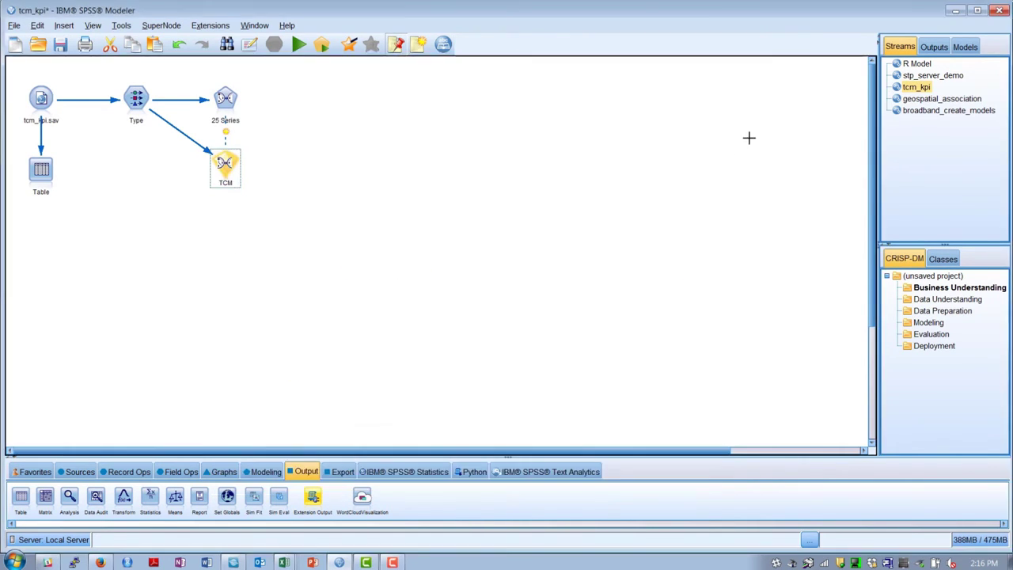
left_click(917, 64)
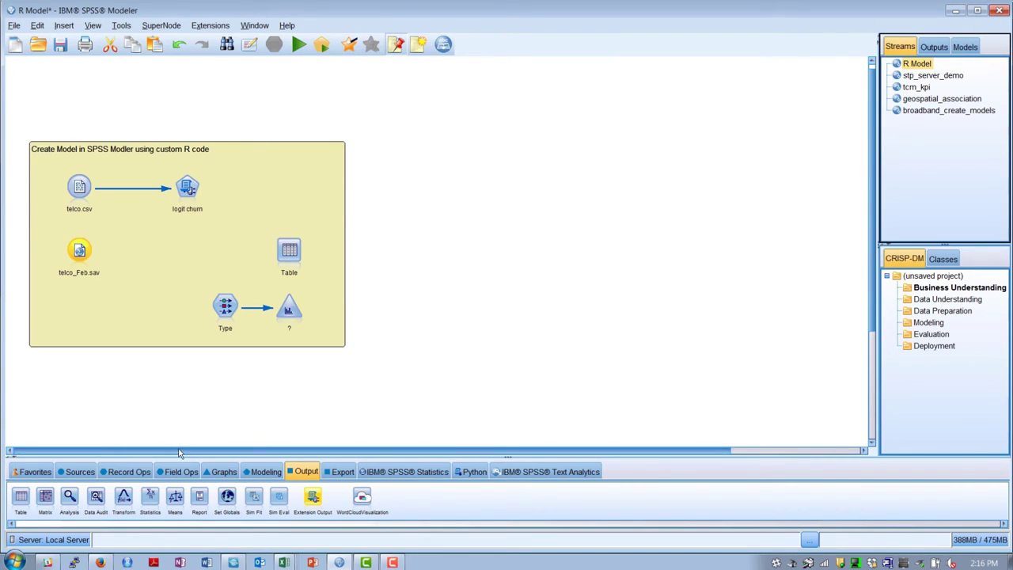
- Locate the Extension Import source node and Extension Export node, then select the stream's comment box
left_click(89, 472)
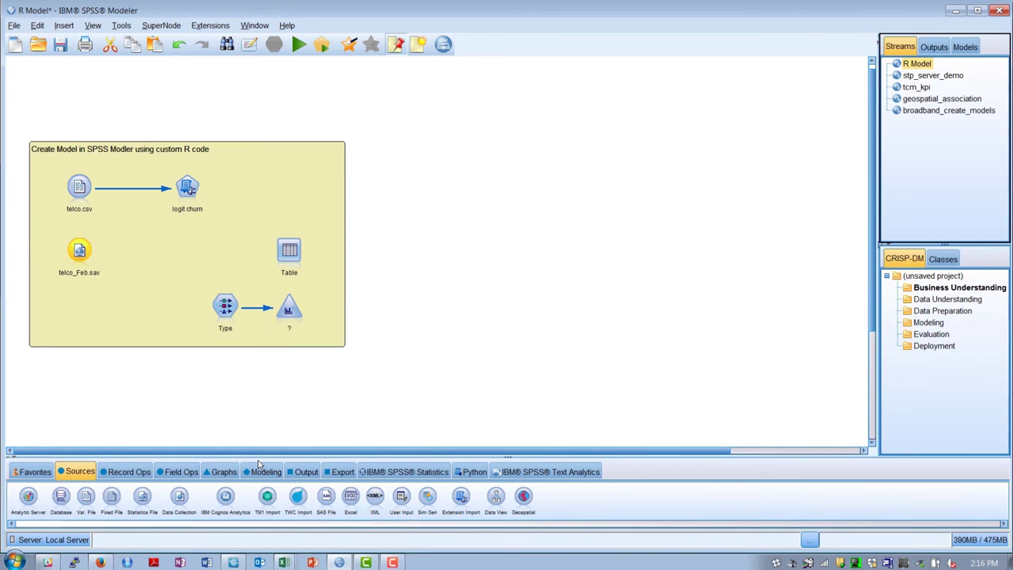
left_click(460, 497)
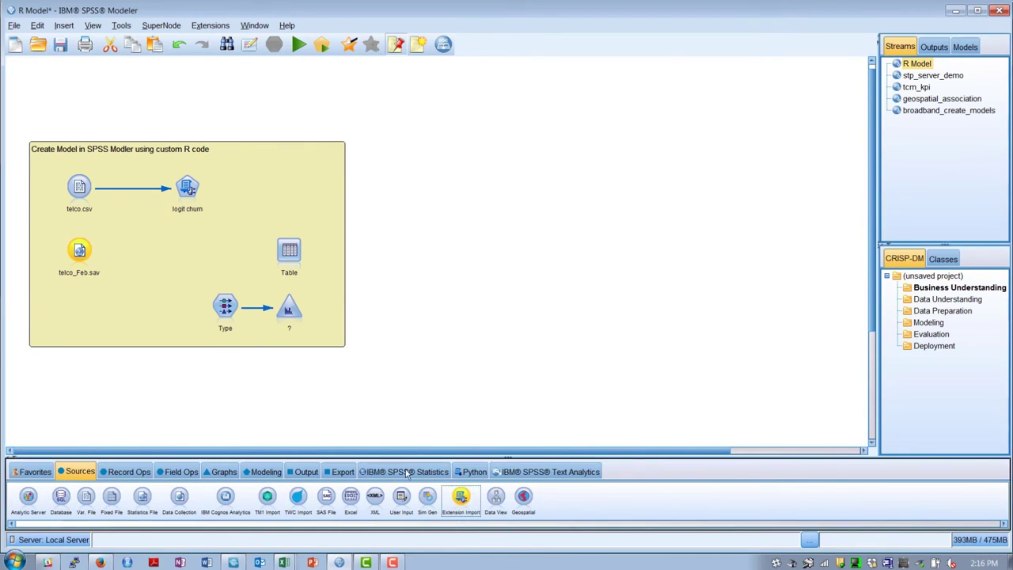
left_click(347, 472)
left_click(351, 503)
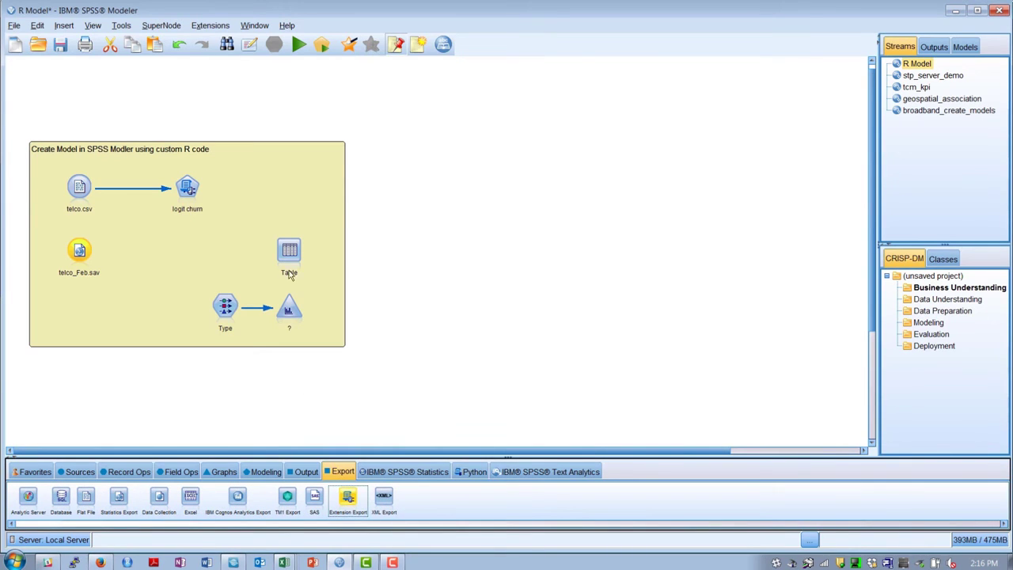
left_click(279, 212)
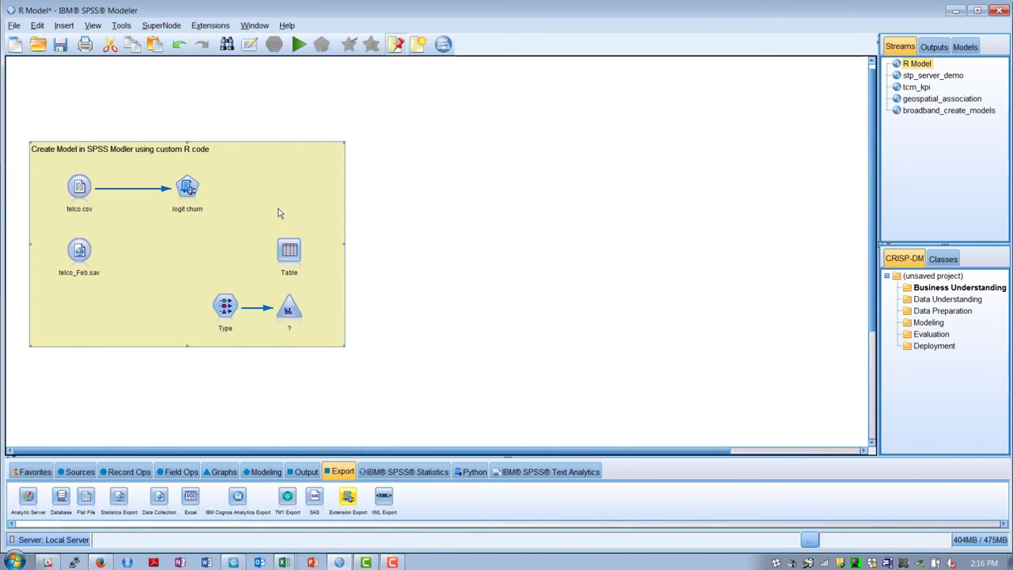
- Run the logit churn R syntax and wire the nugget between telco_Feb.sav, Table and Type
double_click(186, 190)
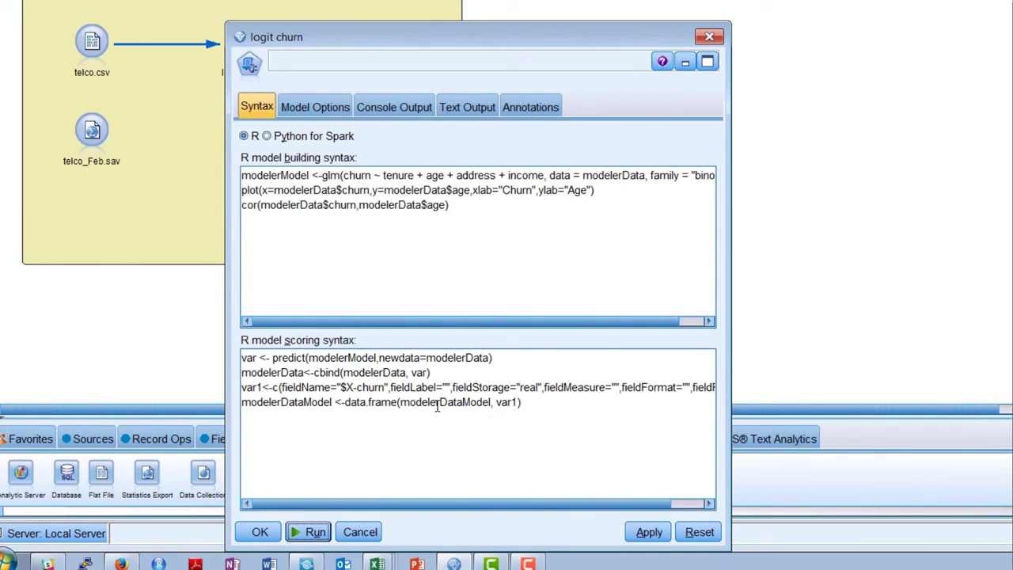
left_click(310, 532)
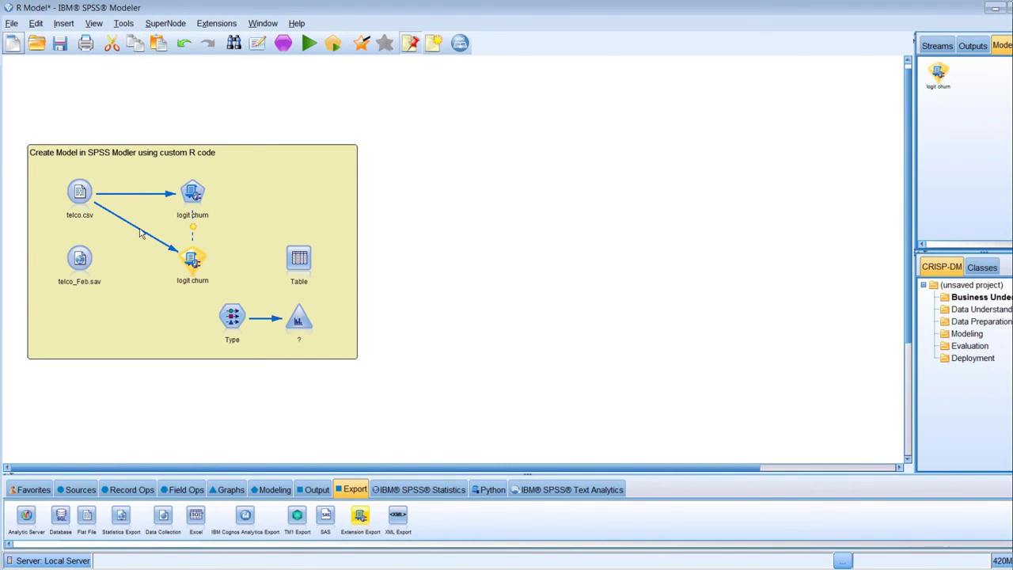
left_click_drag(140, 230, 79, 260)
left_click_drag(190, 261, 293, 261)
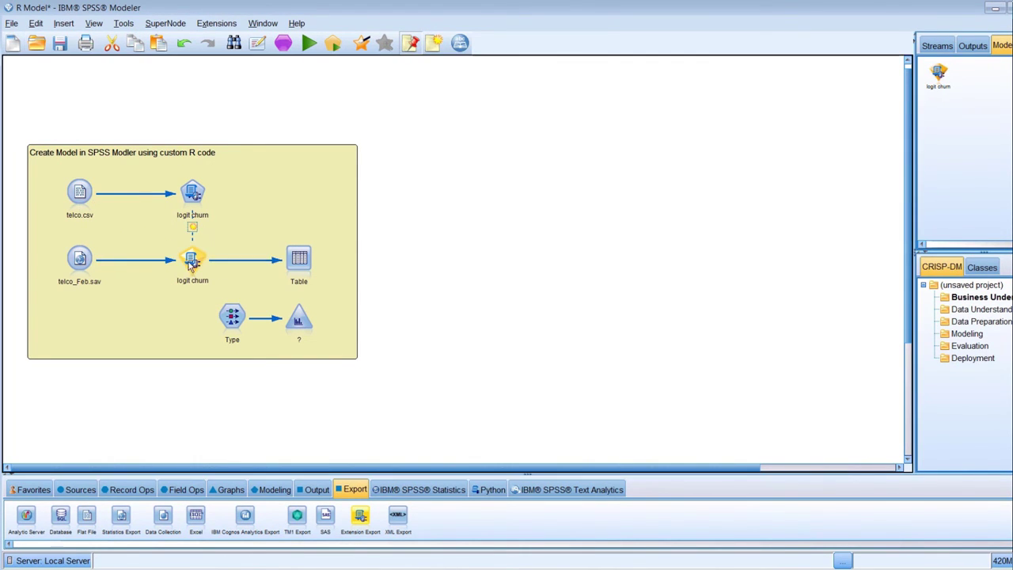
left_click_drag(192, 263, 232, 316)
- Generate the $X-churn histogram from the scored data and close it
right_click(306, 336)
left_click(340, 563)
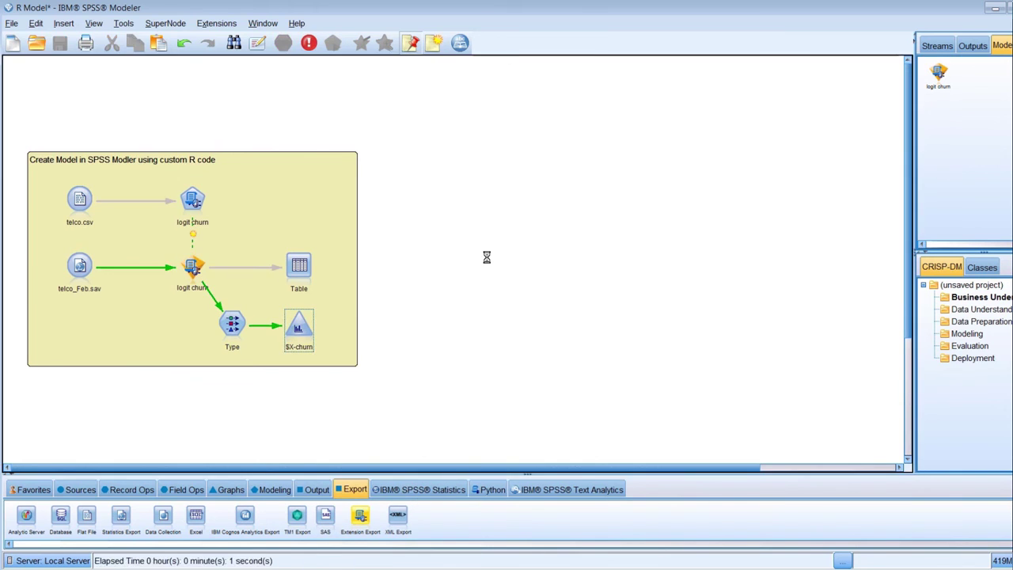
left_click(302, 23)
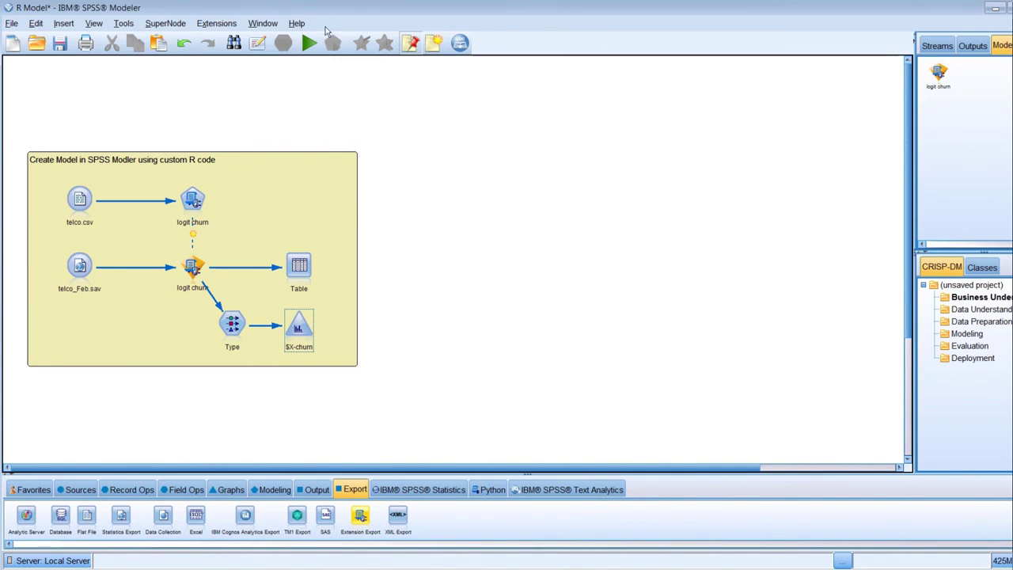
left_click(224, 24)
left_click(230, 38)
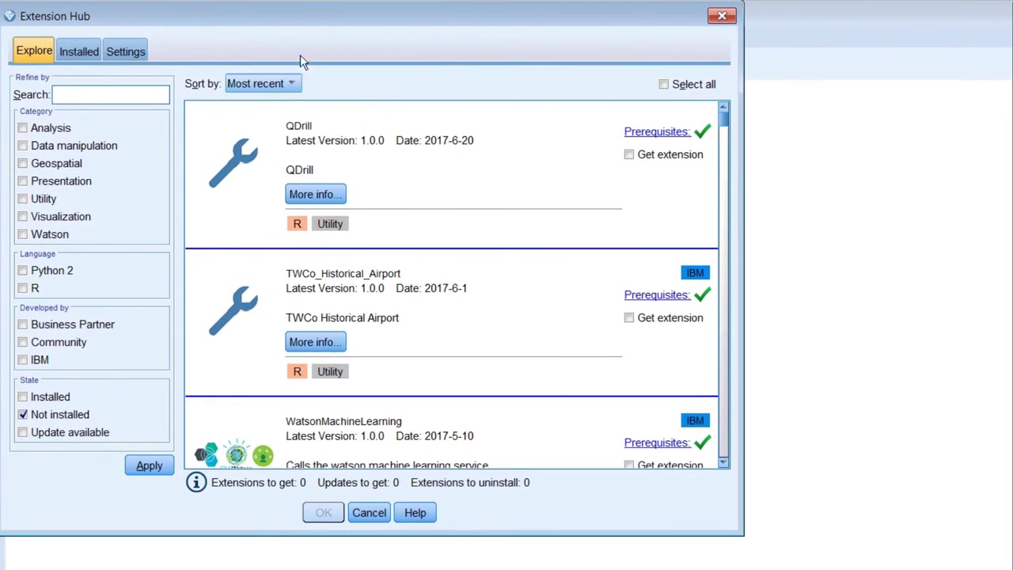
left_click(45, 236)
left_click(136, 465)
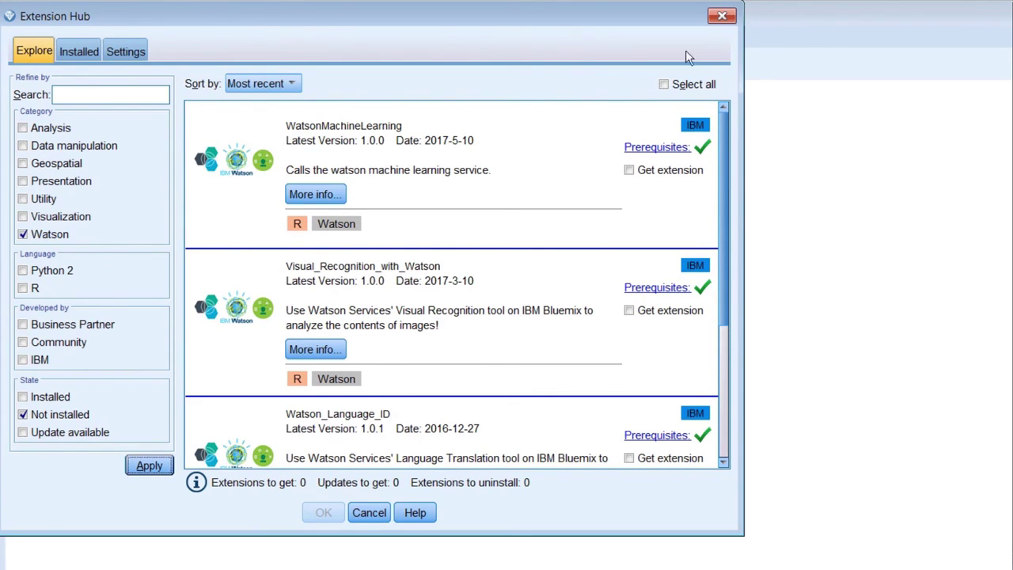
left_click(722, 16)
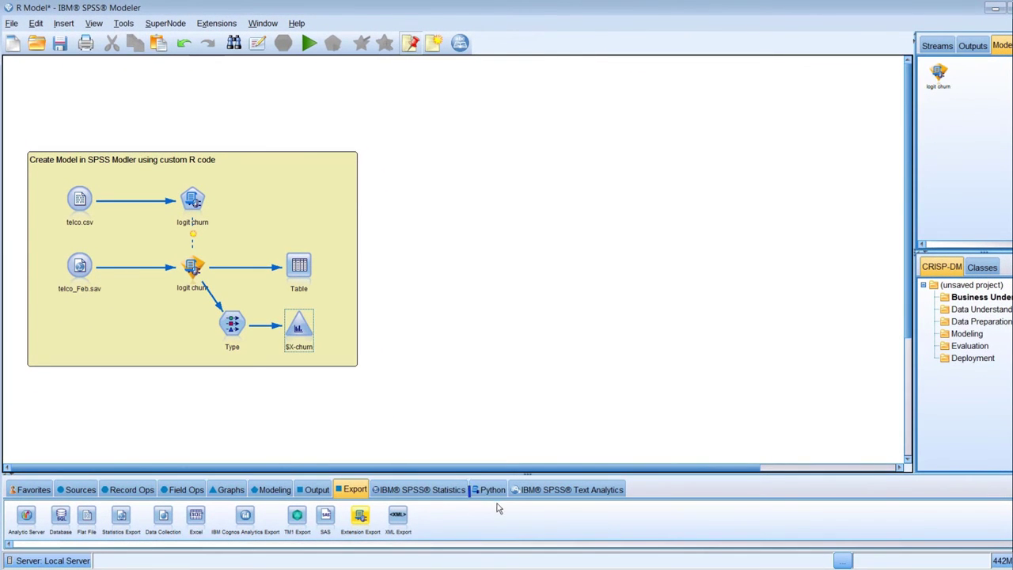
- Browse the Python palette's XGBoost Tree and SMOTE nodes, then show the open streams list
left_click(494, 490)
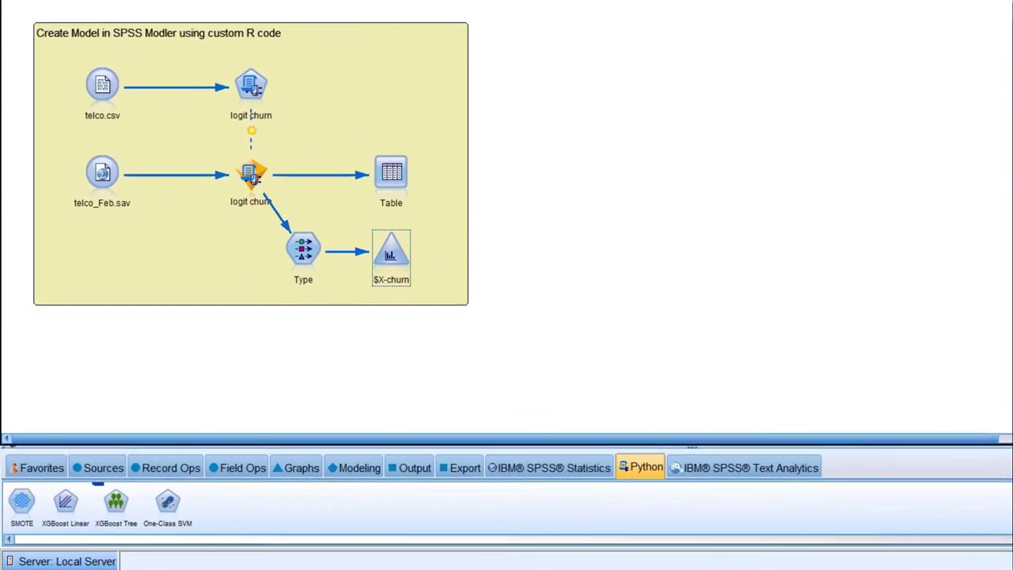
left_click(89, 516)
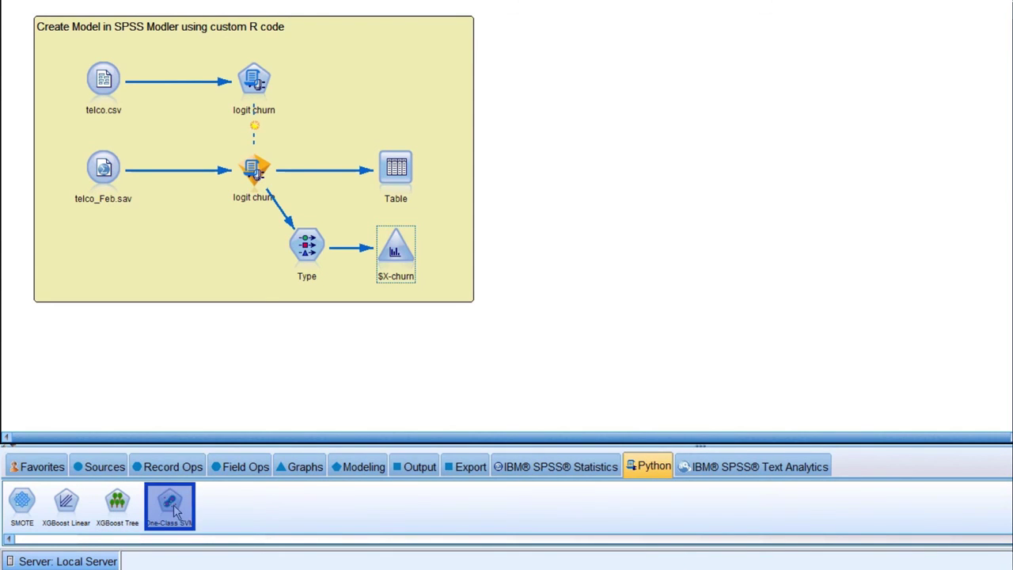
left_click(22, 504)
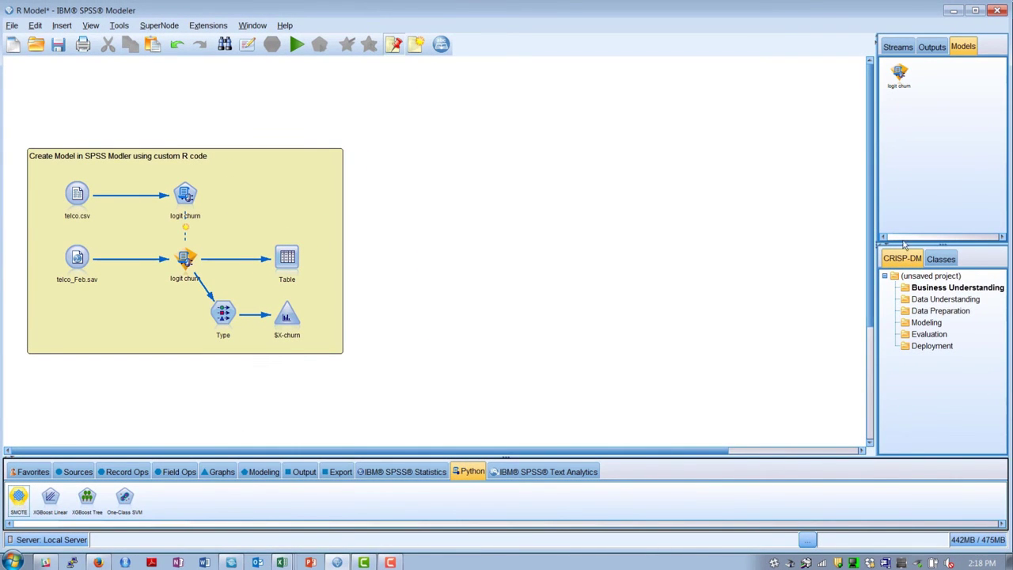
left_click(908, 48)
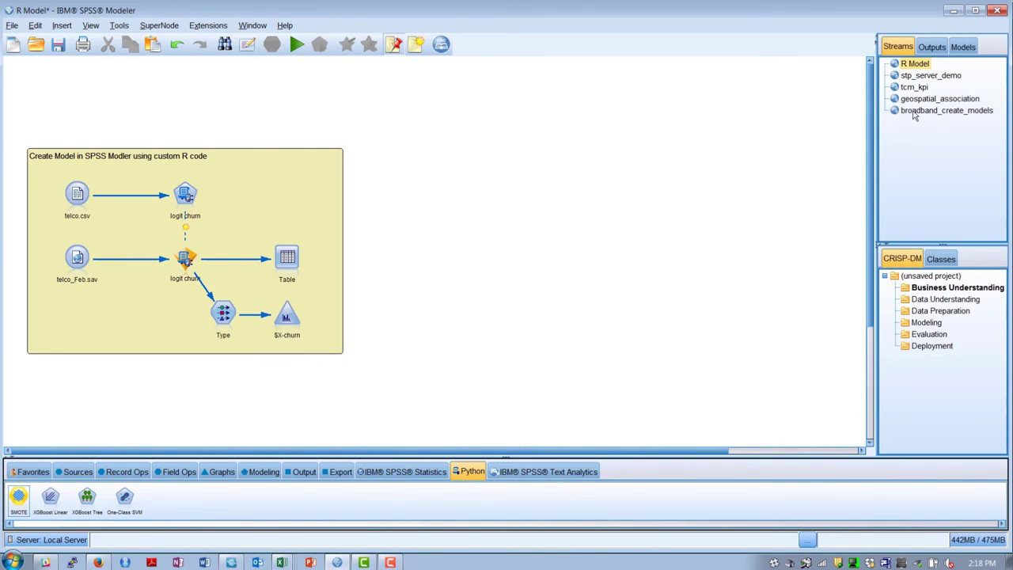
- In geospatial_association, inspect the ChicagoAreaCounties.shp source's File settings and confirm with OK
left_click(916, 100)
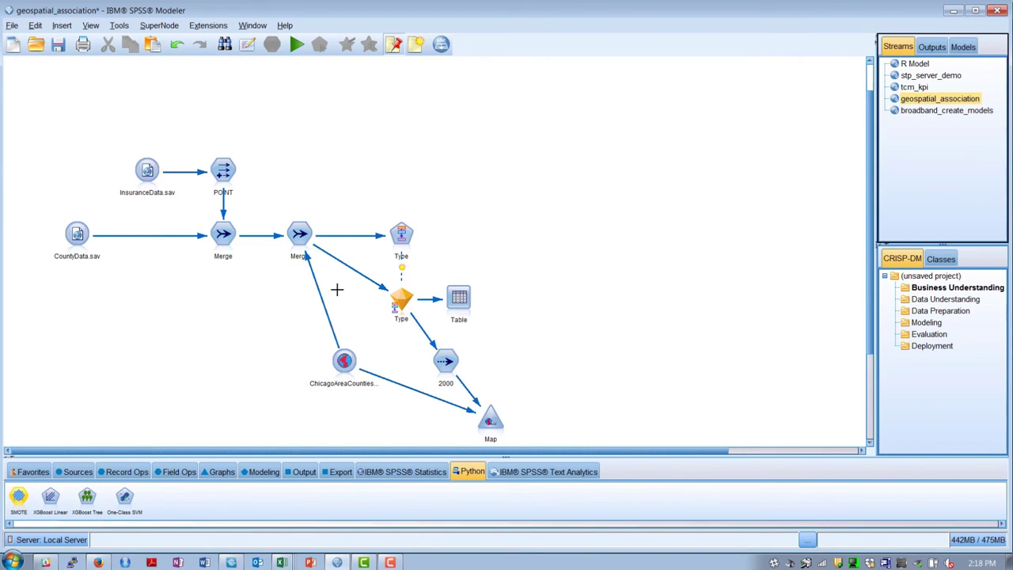
double_click(345, 363)
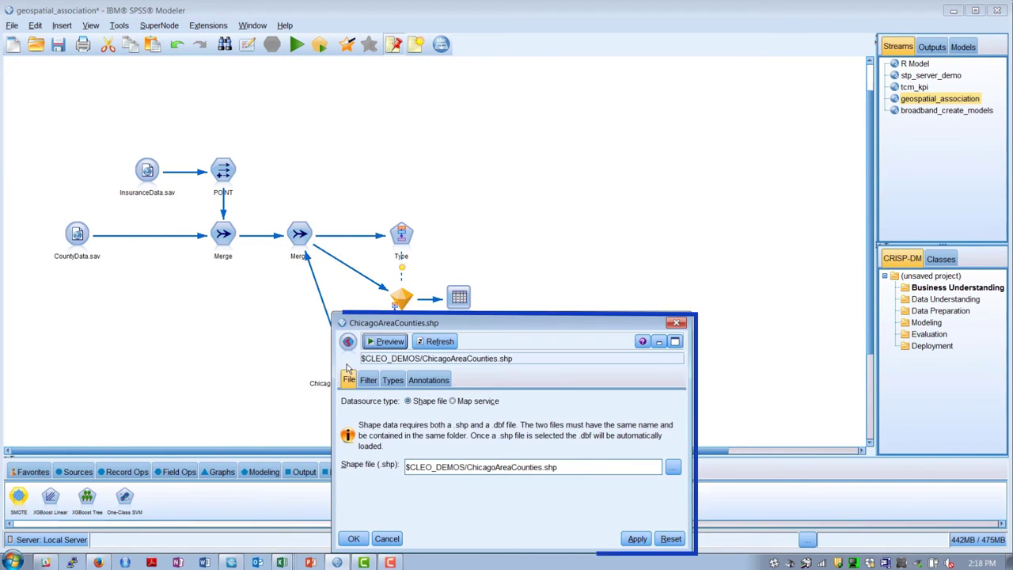
key("Tab")
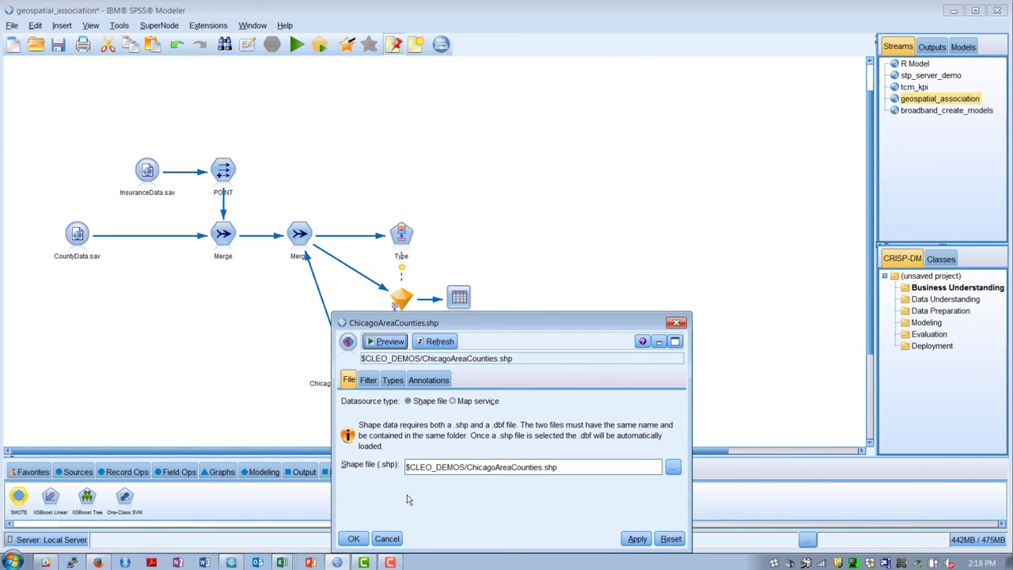
left_click(356, 539)
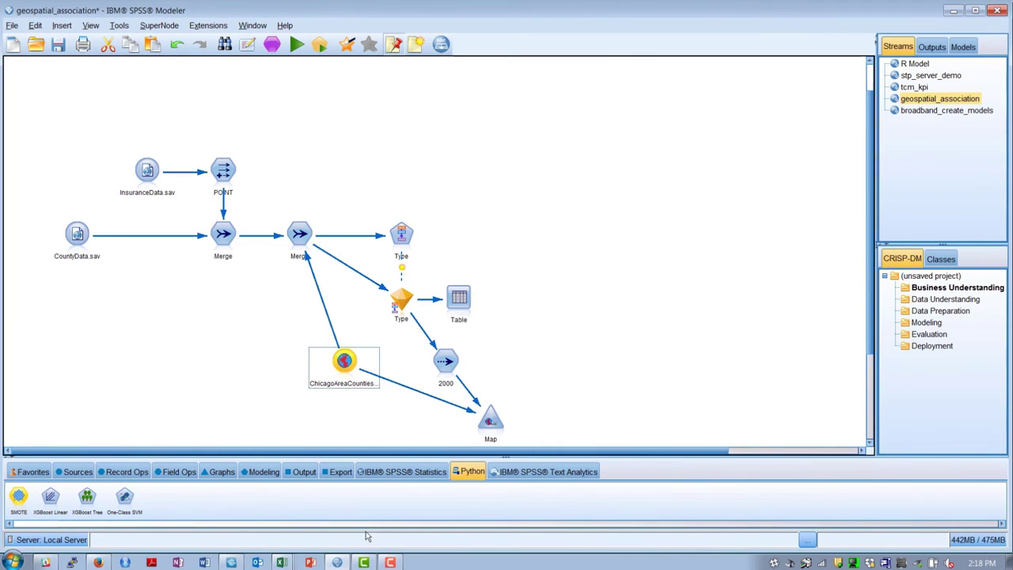